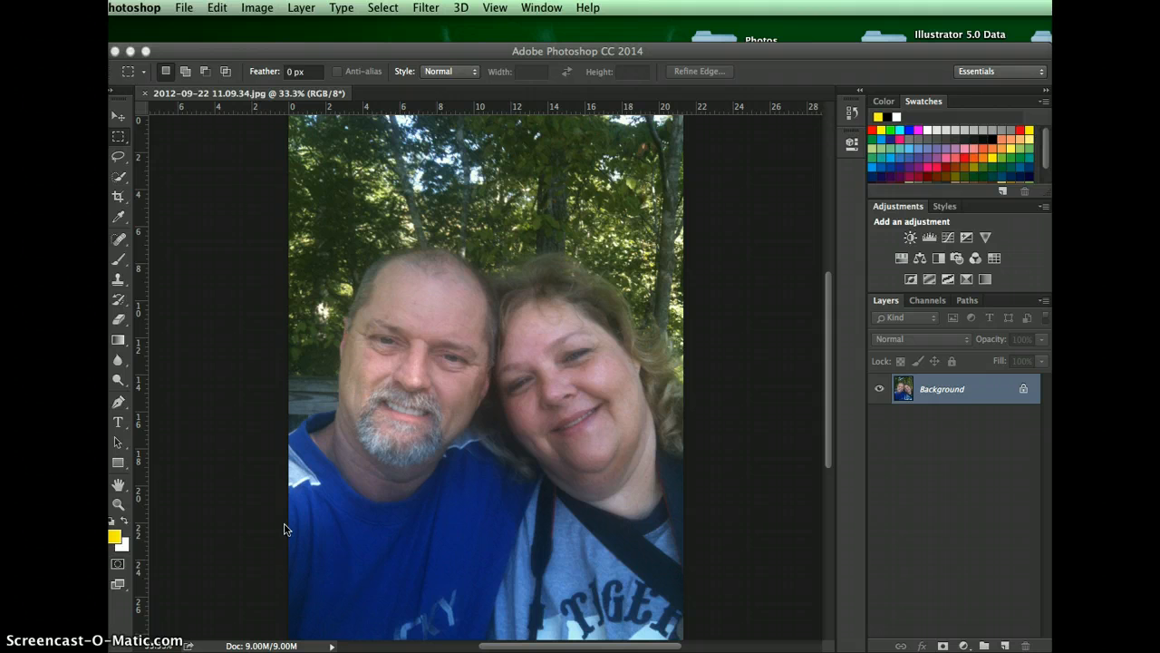
Step: Open the photo's Image Size settings and bring the Calculator app fully into view beside them
click(246, 11)
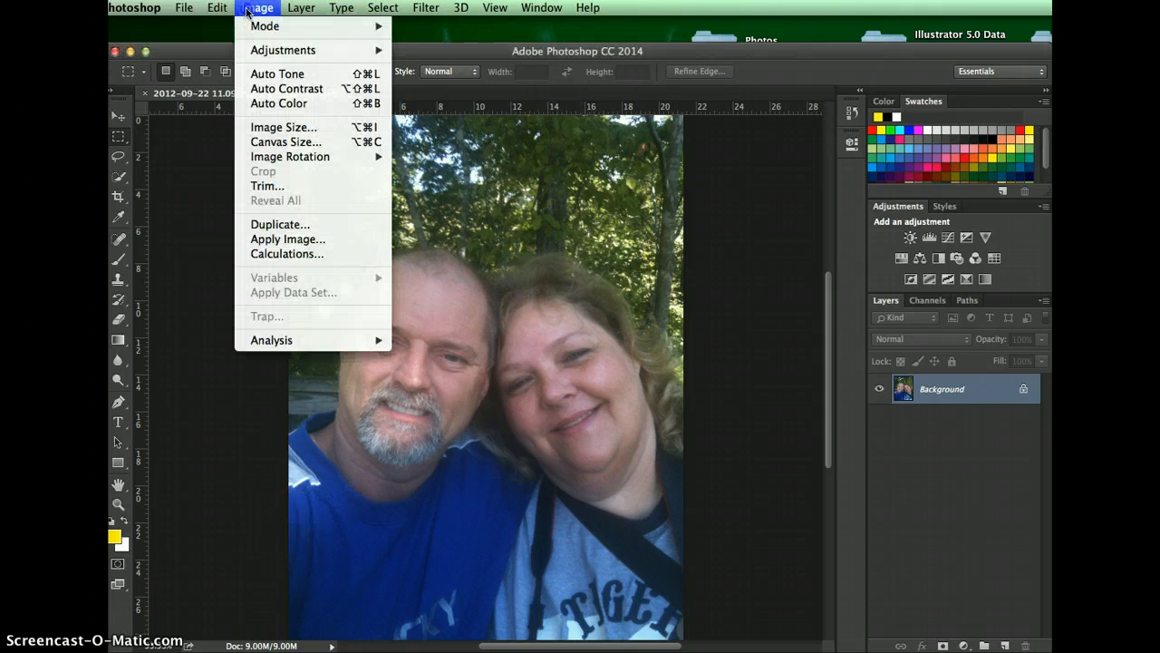
click(272, 127)
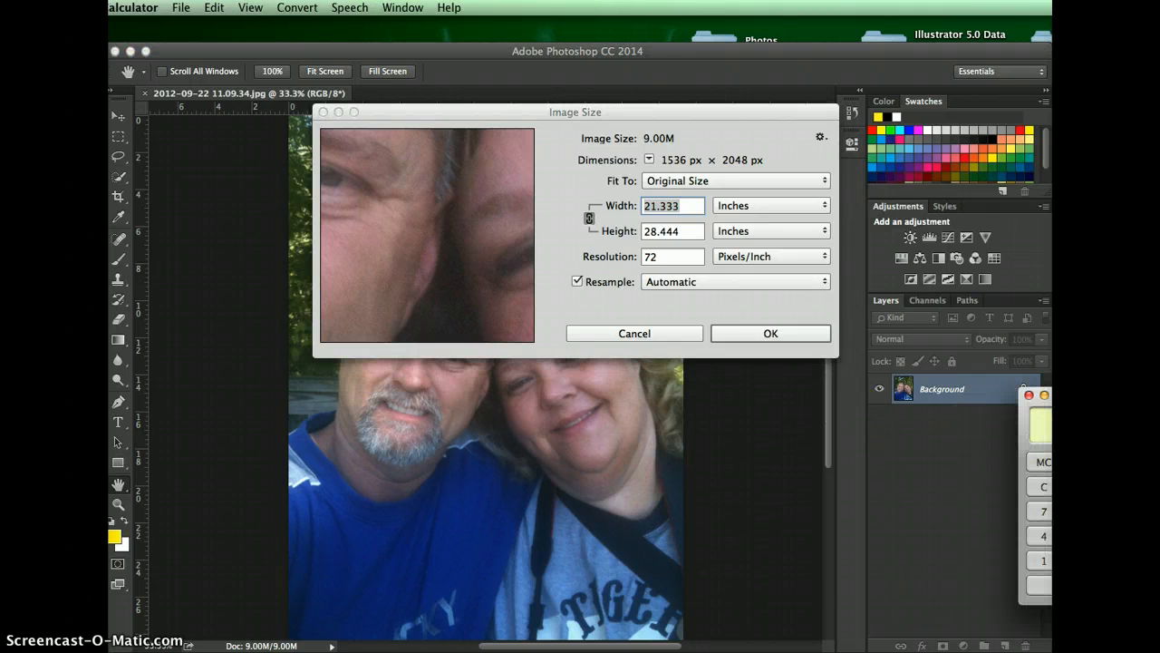
drag(1106, 395, 889, 353)
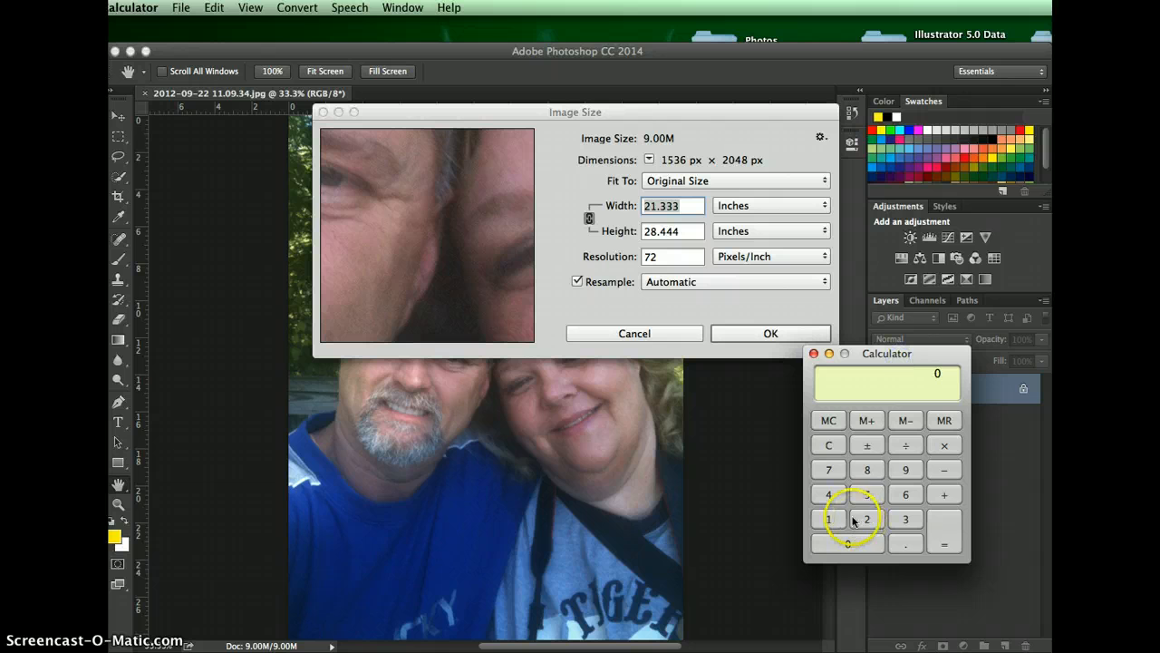
Step: Multiply the photo's pixel dimensions, 1536 by 2048, in Calculator and move the calculator aside
click(829, 518)
click(866, 494)
click(906, 518)
click(906, 494)
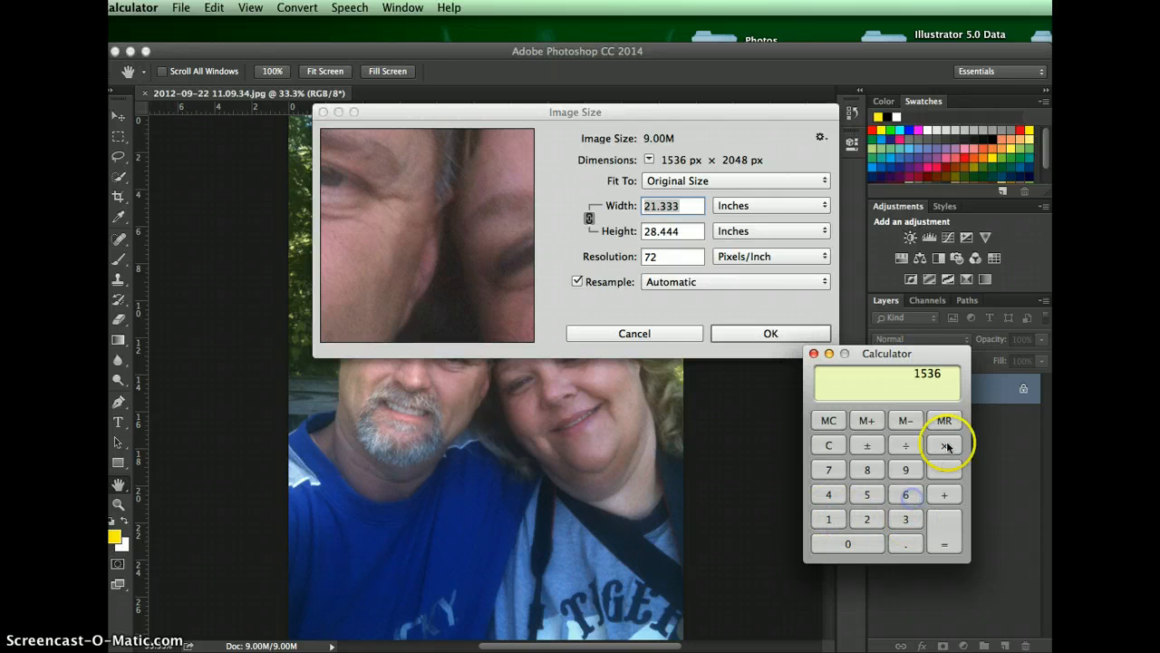
click(944, 445)
click(867, 518)
click(848, 544)
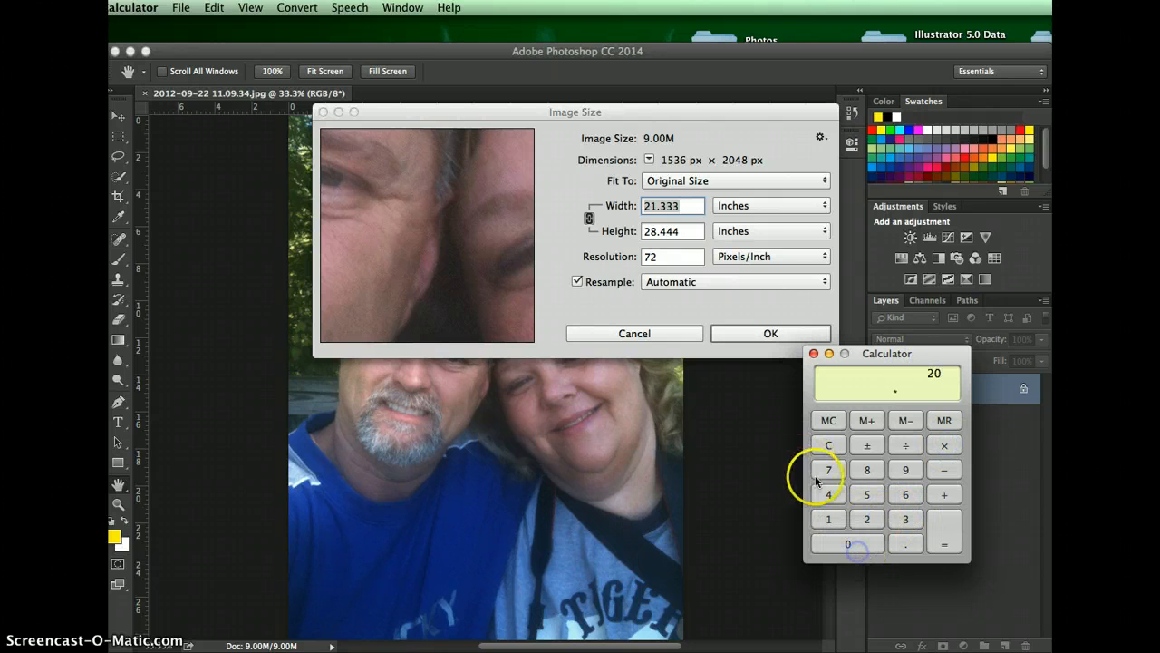
click(828, 495)
click(867, 470)
click(947, 542)
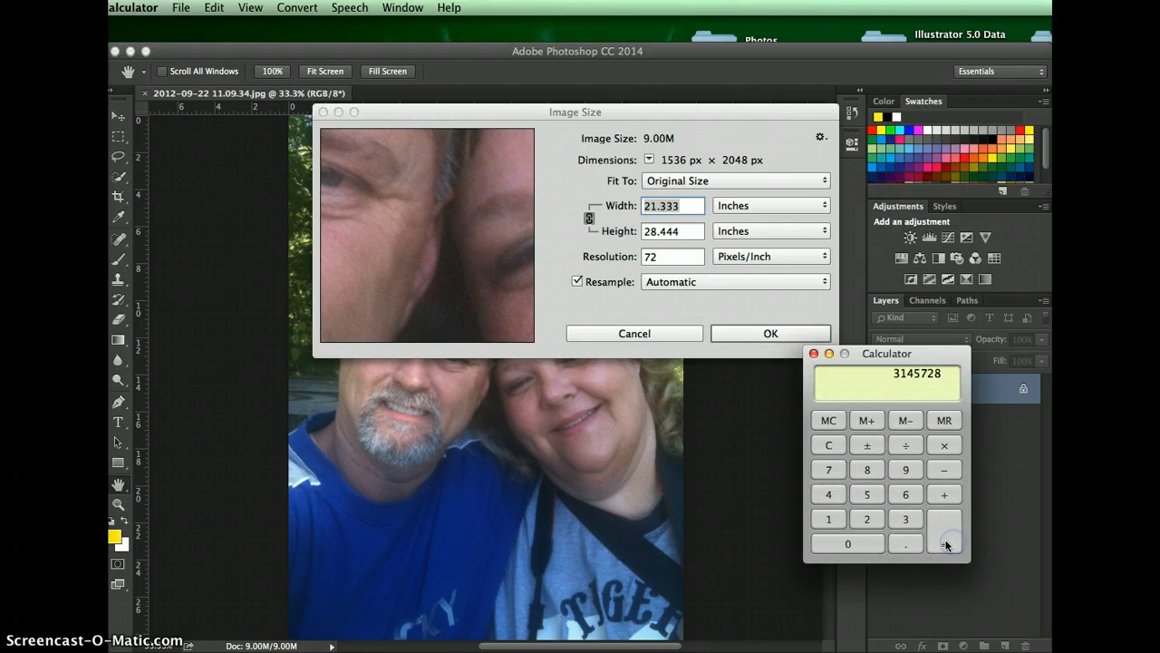
click(911, 400)
click(913, 379)
drag(923, 353, 1018, 367)
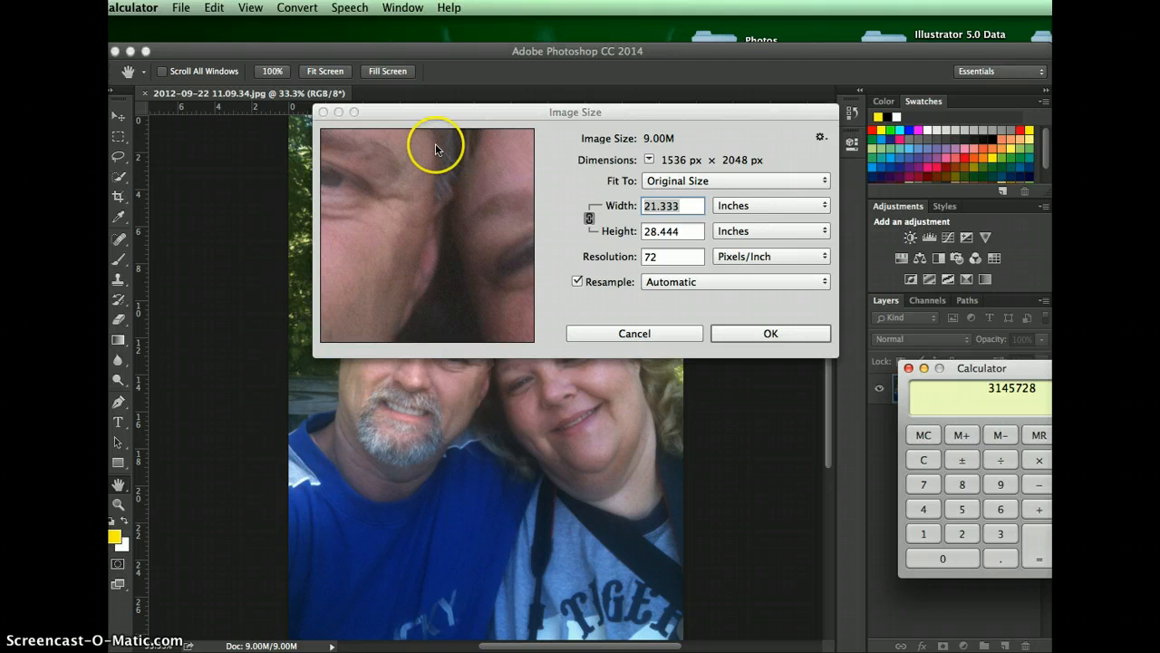
Step: Return to the Image Size settings and fit the photo to the 8 x 10 in 300 dpi preset
drag(453, 110, 409, 117)
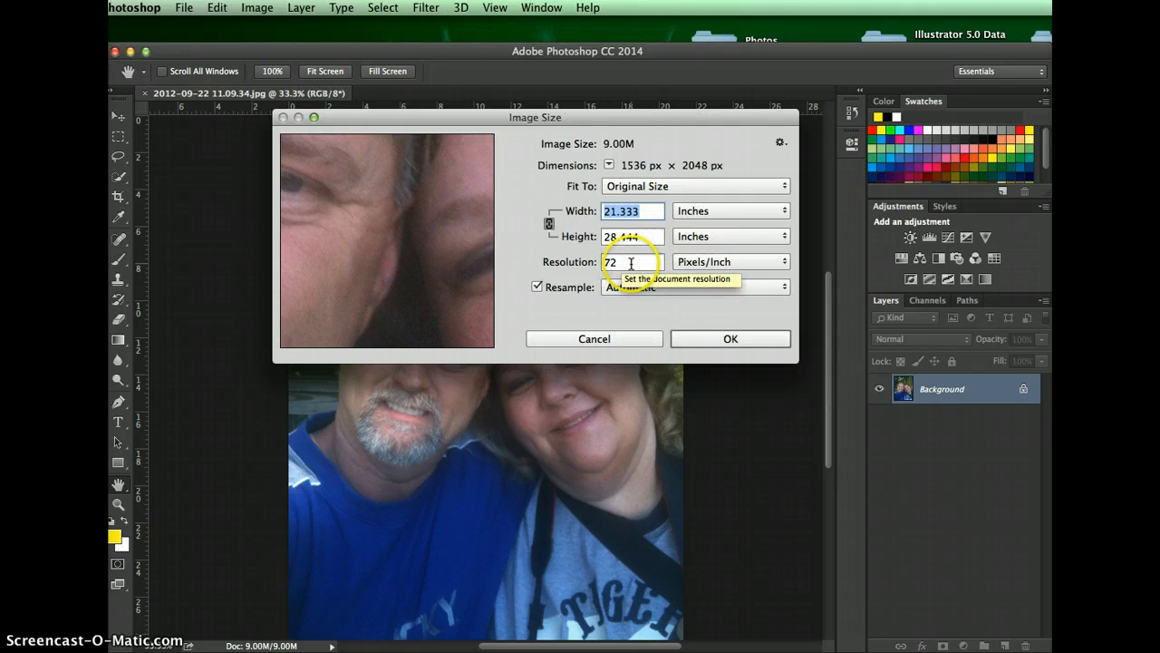
click(649, 187)
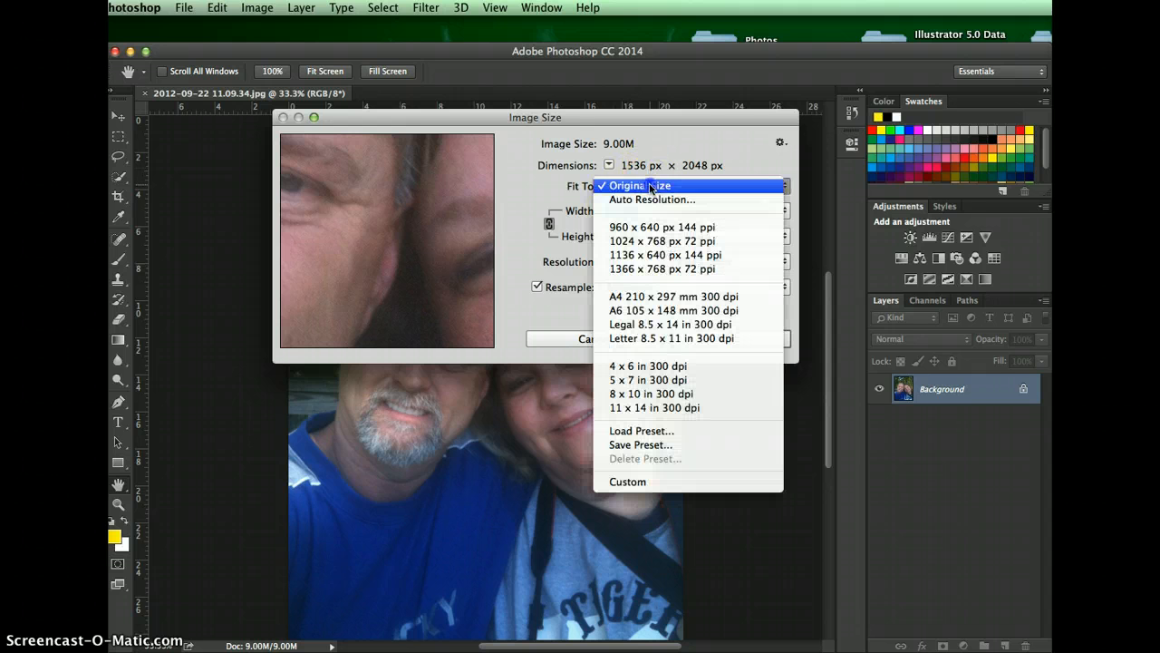
click(653, 397)
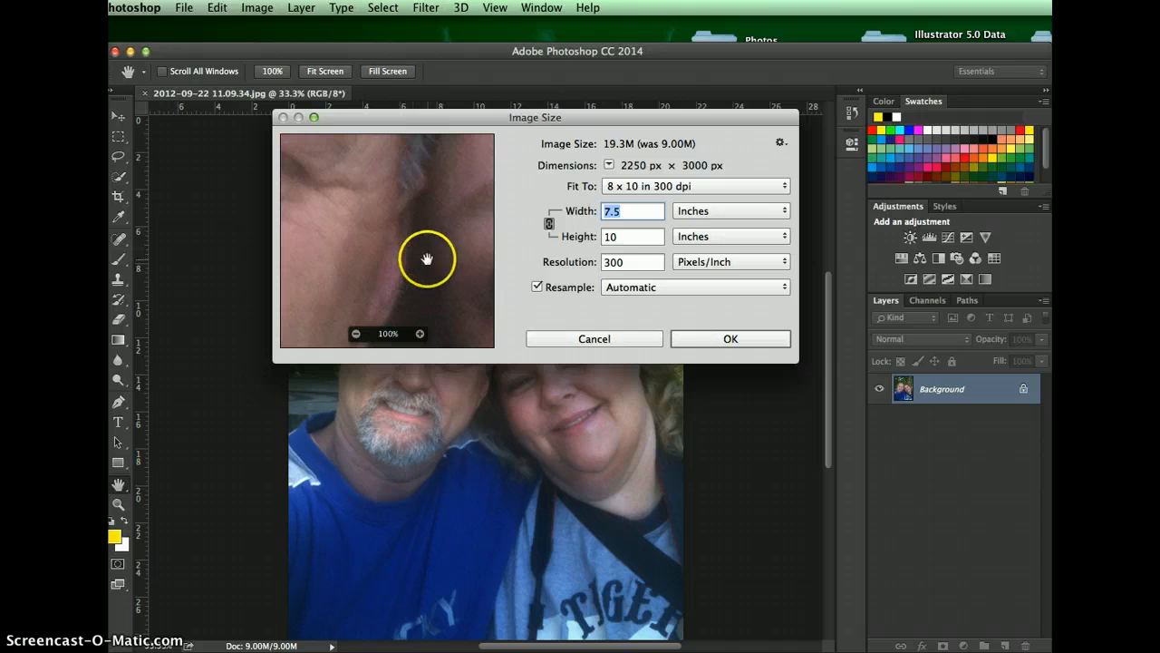
Step: Examine the resampled preview around the man's eye and cheek to judge the image quality
drag(342, 198, 351, 239)
click(357, 336)
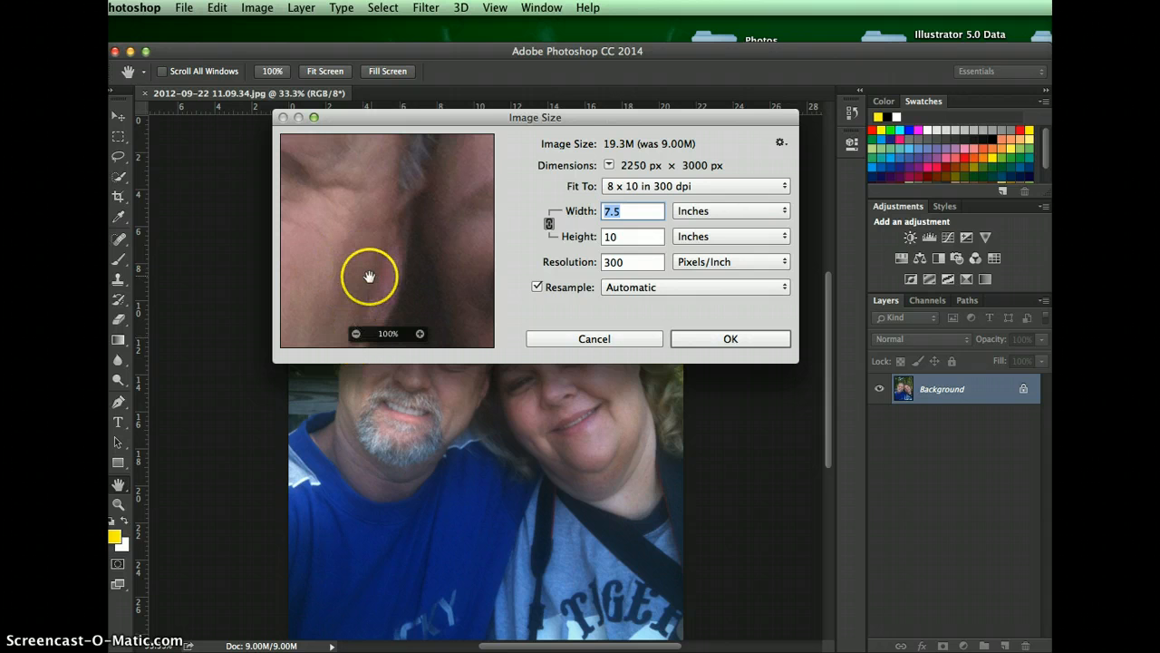
click(457, 256)
drag(457, 256, 533, 297)
drag(354, 239, 529, 288)
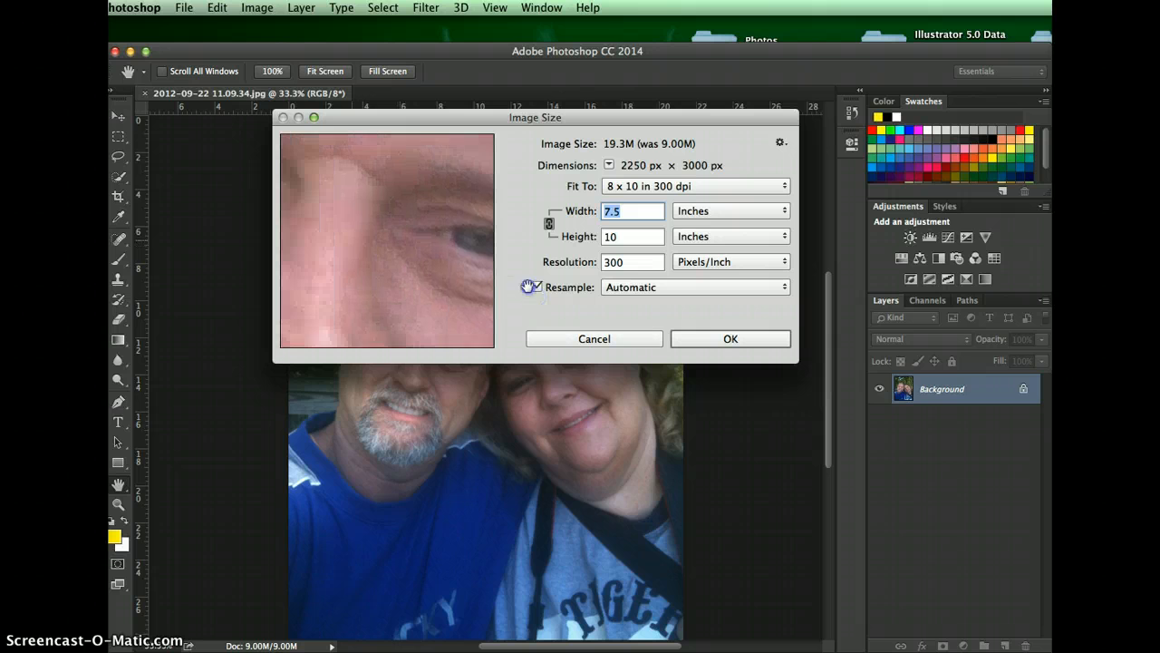
drag(349, 246, 237, 143)
drag(383, 302, 395, 243)
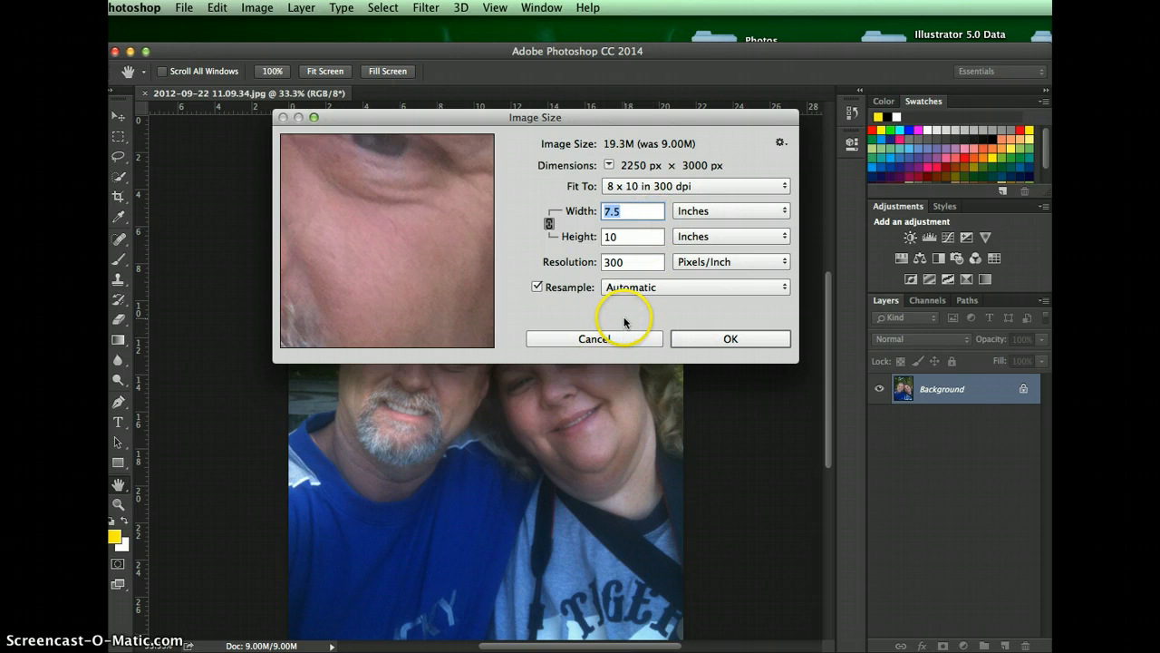
Step: Reset the Image Size settings to the original values and reposition the dialog over the photo
key(alt)
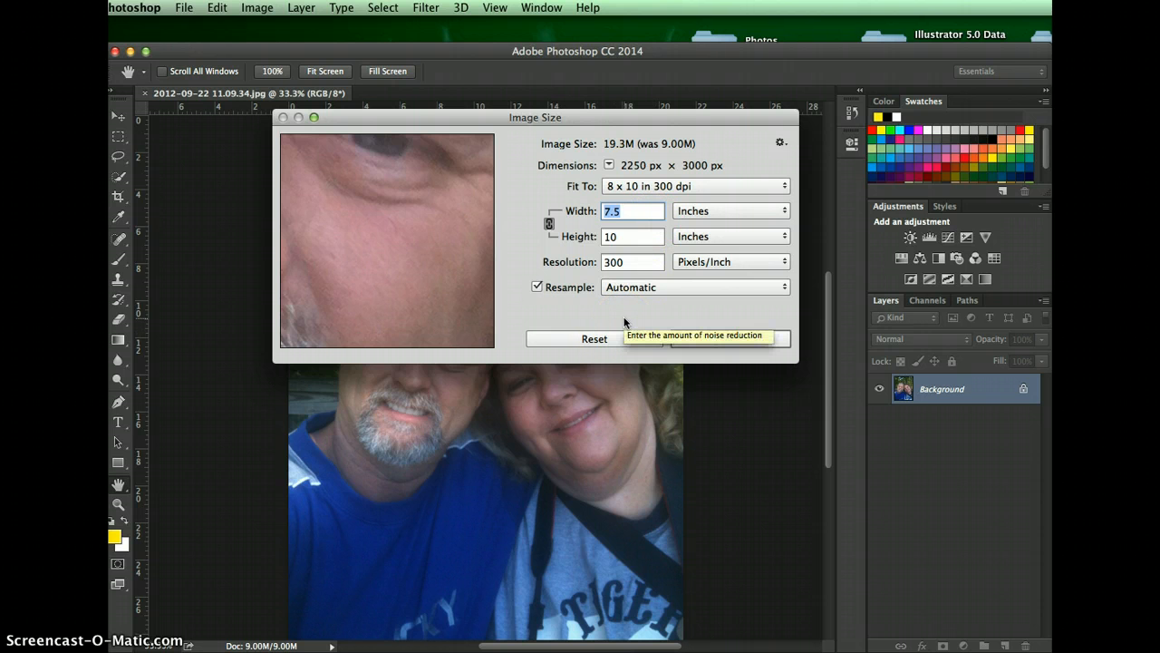
alt+click(607, 343)
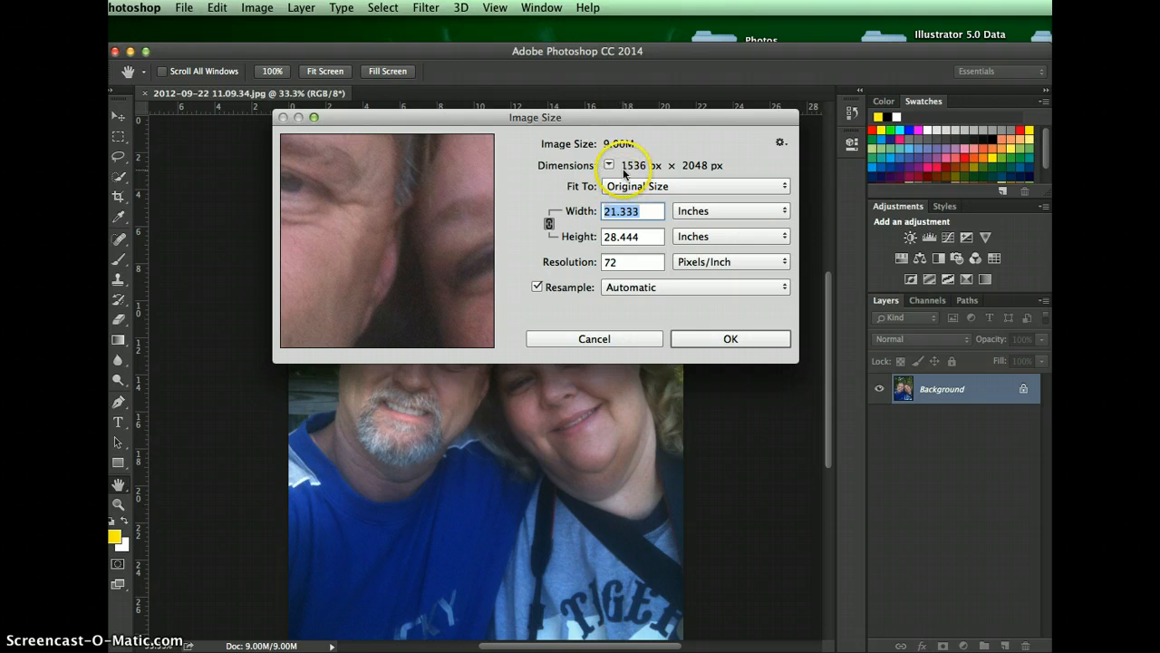
drag(648, 118, 562, 150)
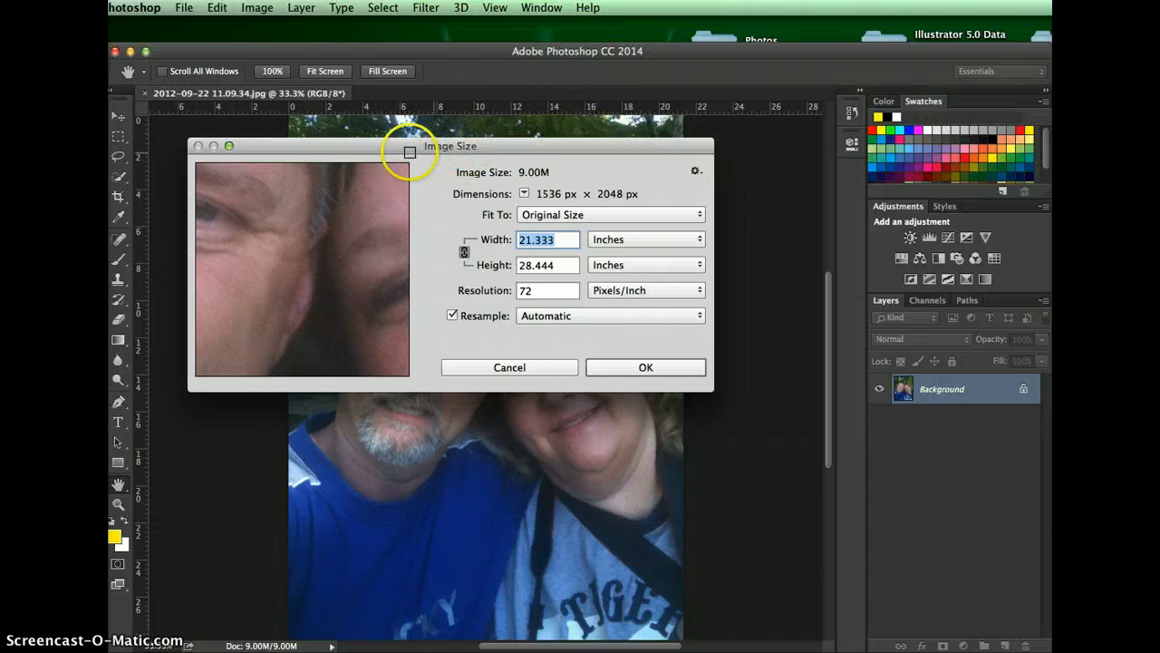
drag(392, 146, 441, 139)
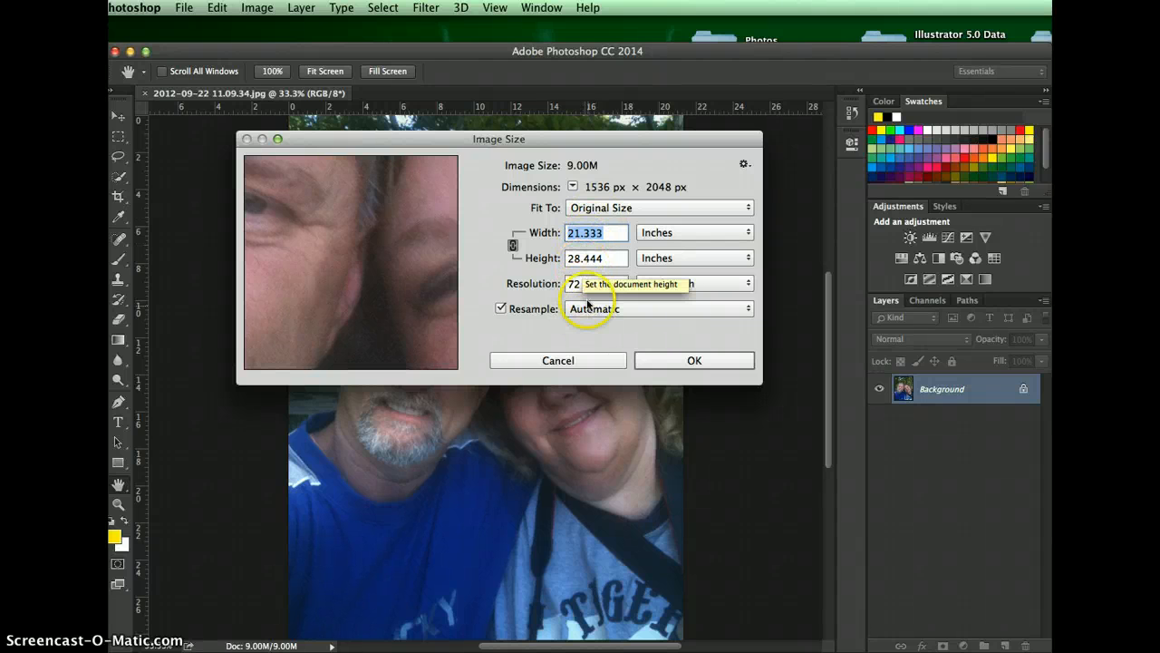
Step: Try a resolution of 300 pixels/inch with resampling on, and undo the change
click(524, 281)
text(300)
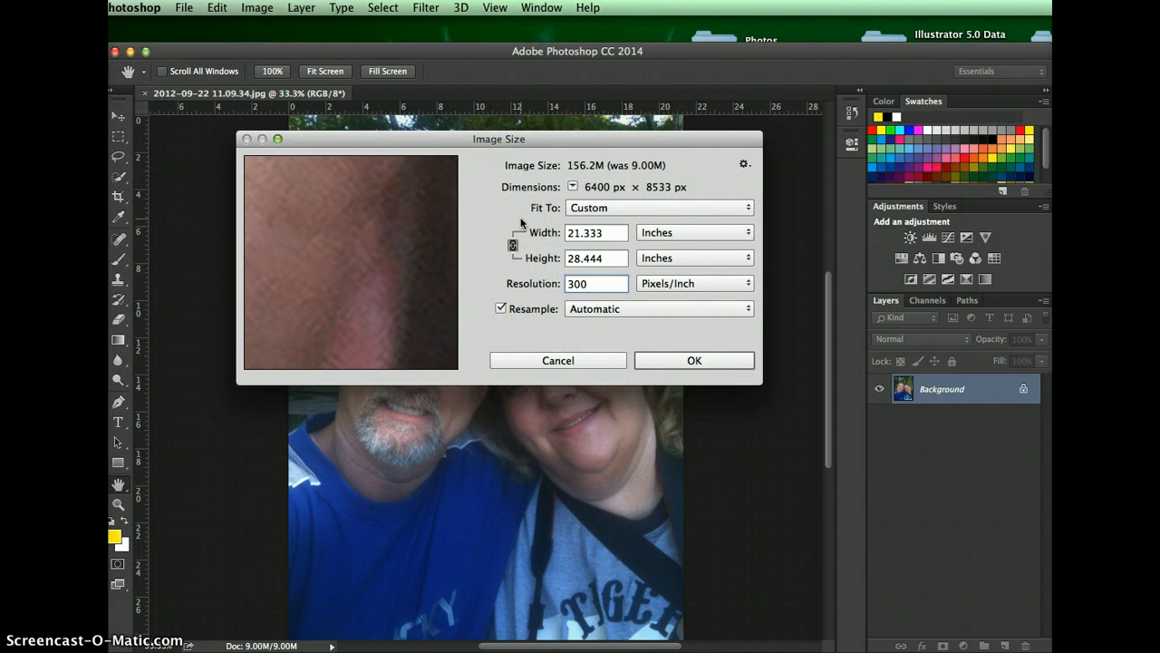
key(super+z)
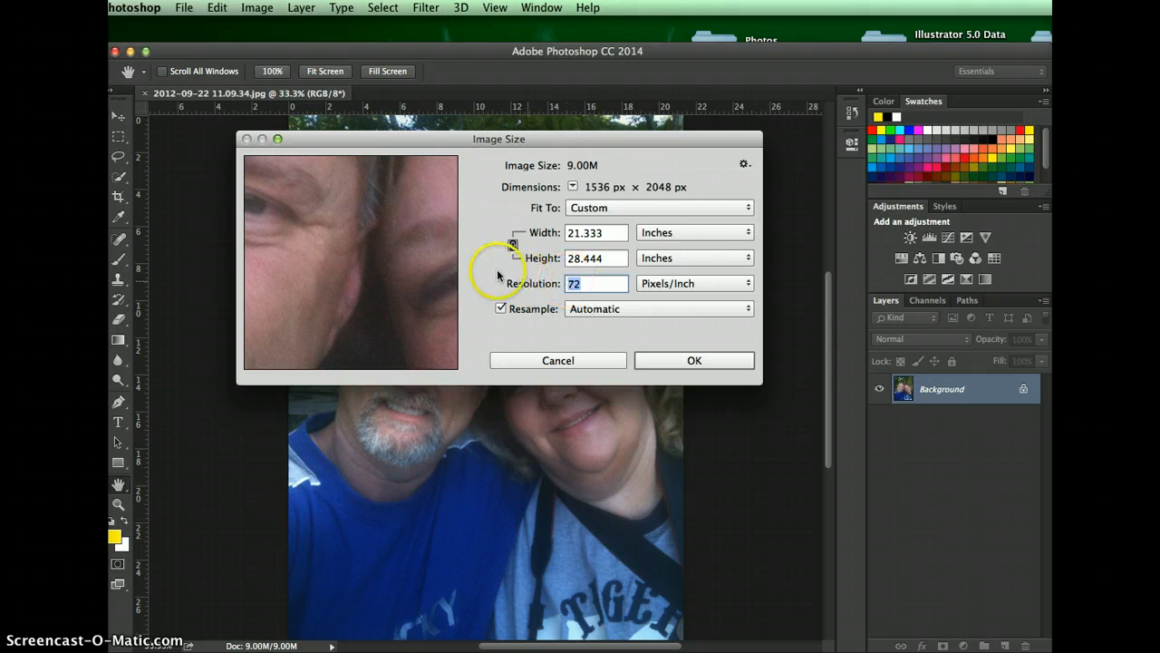
Step: Try a width of 5 inches with resampling turned off, and reset the Image Size settings
click(500, 309)
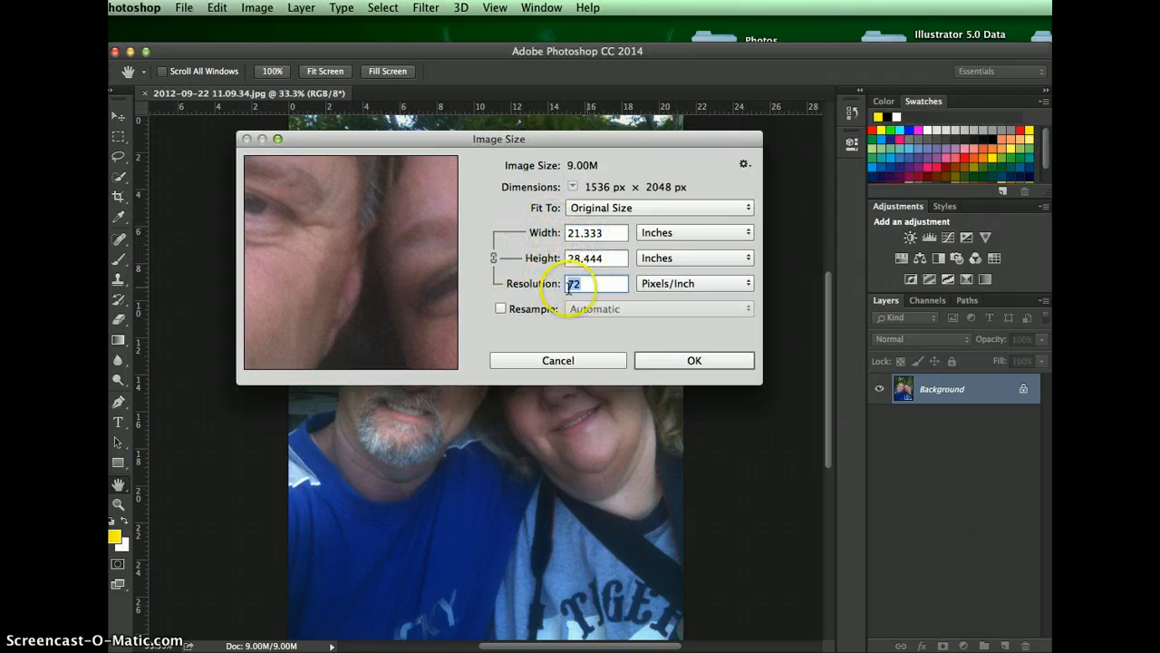
click(606, 233)
drag(605, 233, 513, 229)
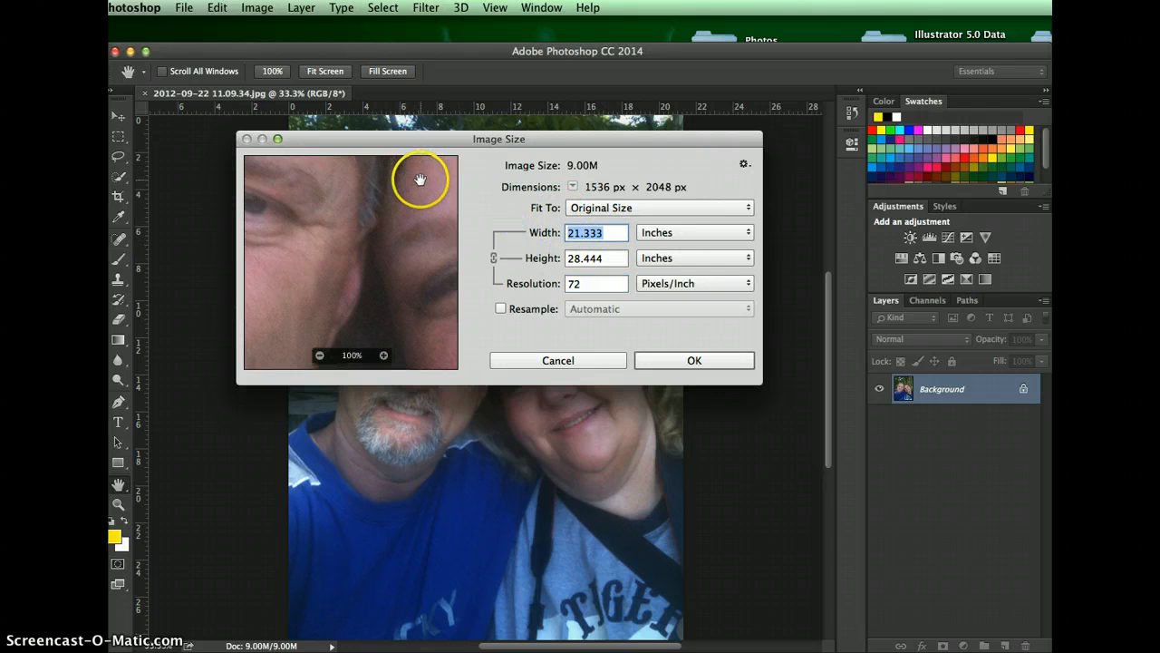
text(5)
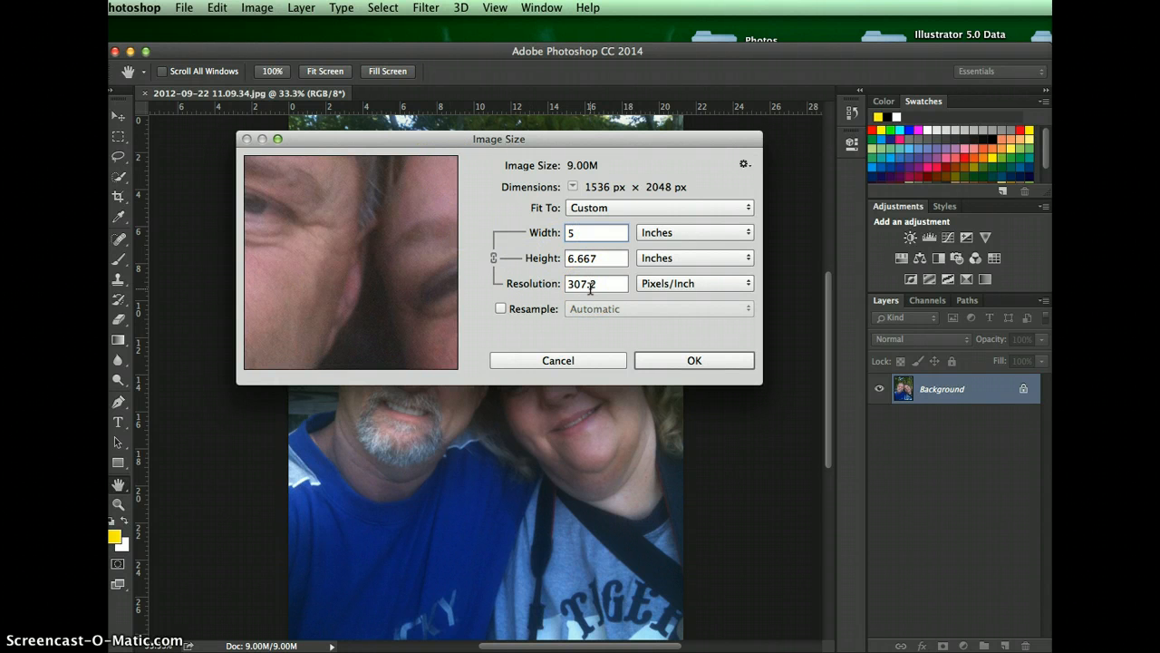
click(584, 260)
click(586, 287)
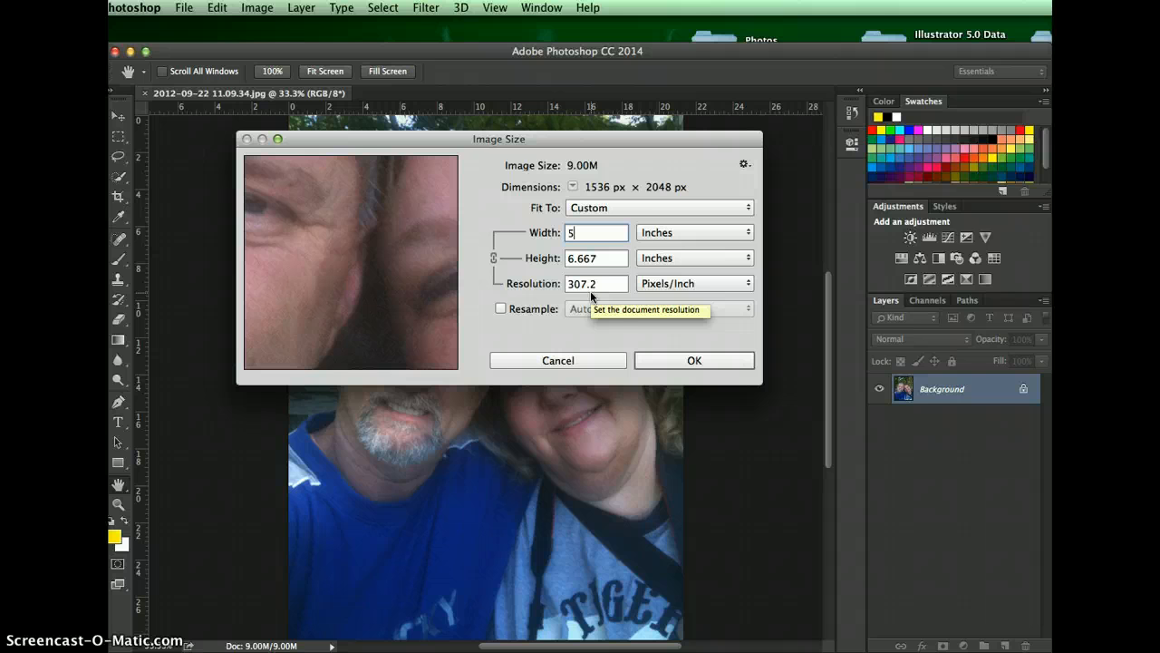
click(606, 286)
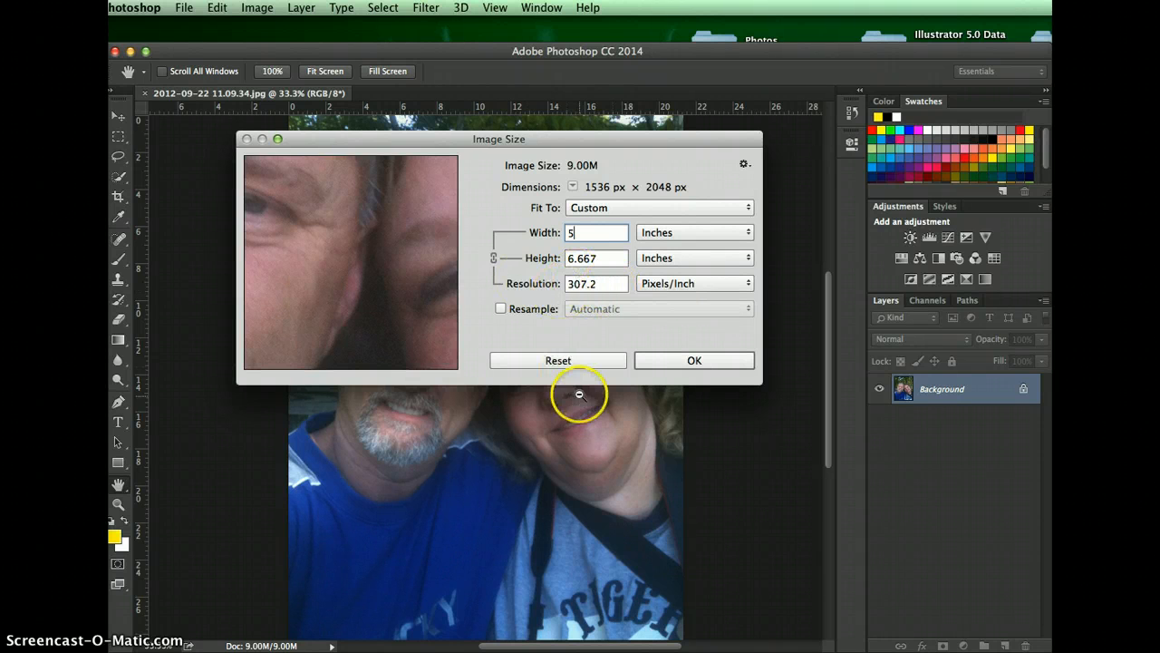
alt+click(576, 358)
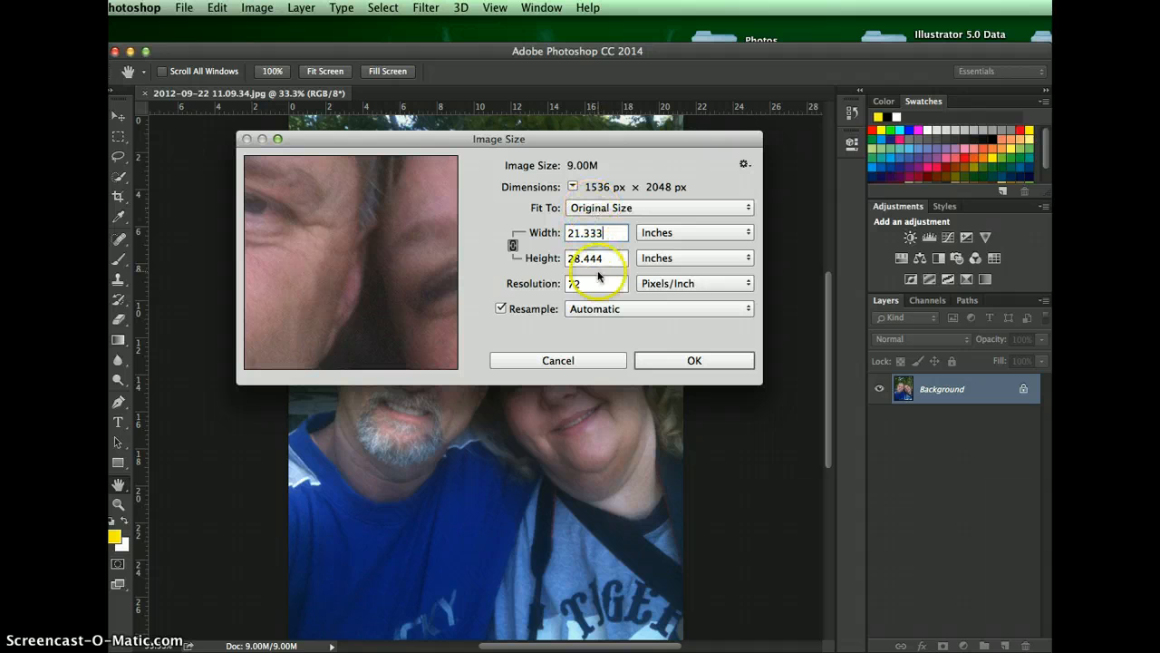
Step: Try a resolution of 300 pixels/inch with resampling turned off, check the fit presets, and cancel the resize
click(500, 309)
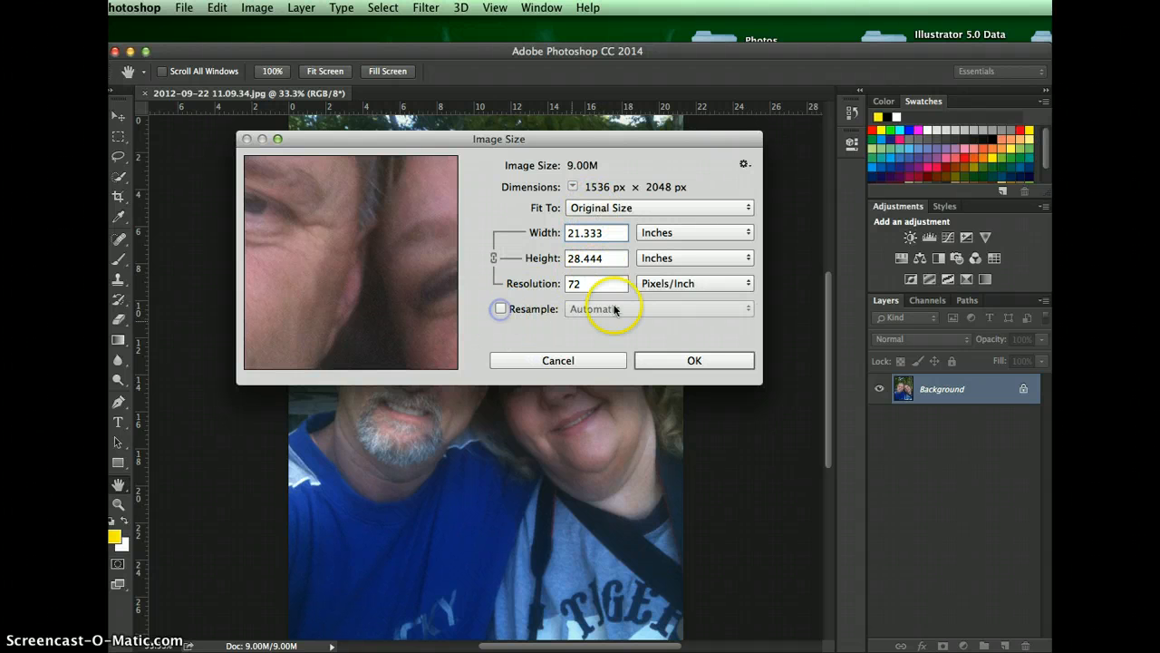
double_click(584, 282)
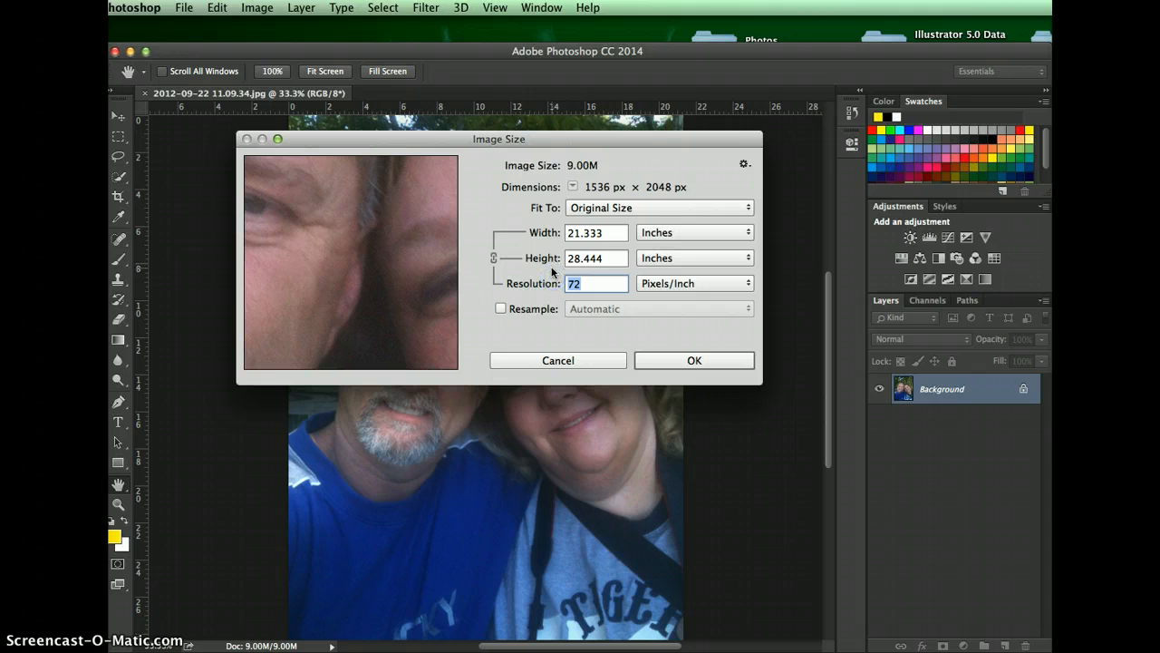
text(300)
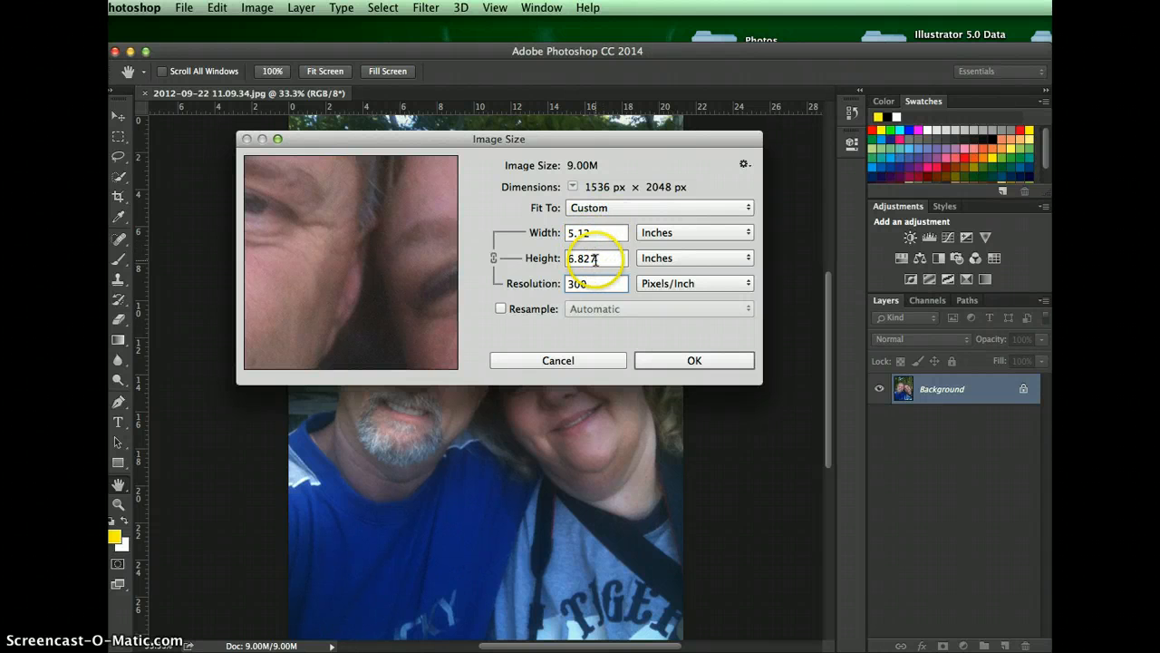
click(609, 207)
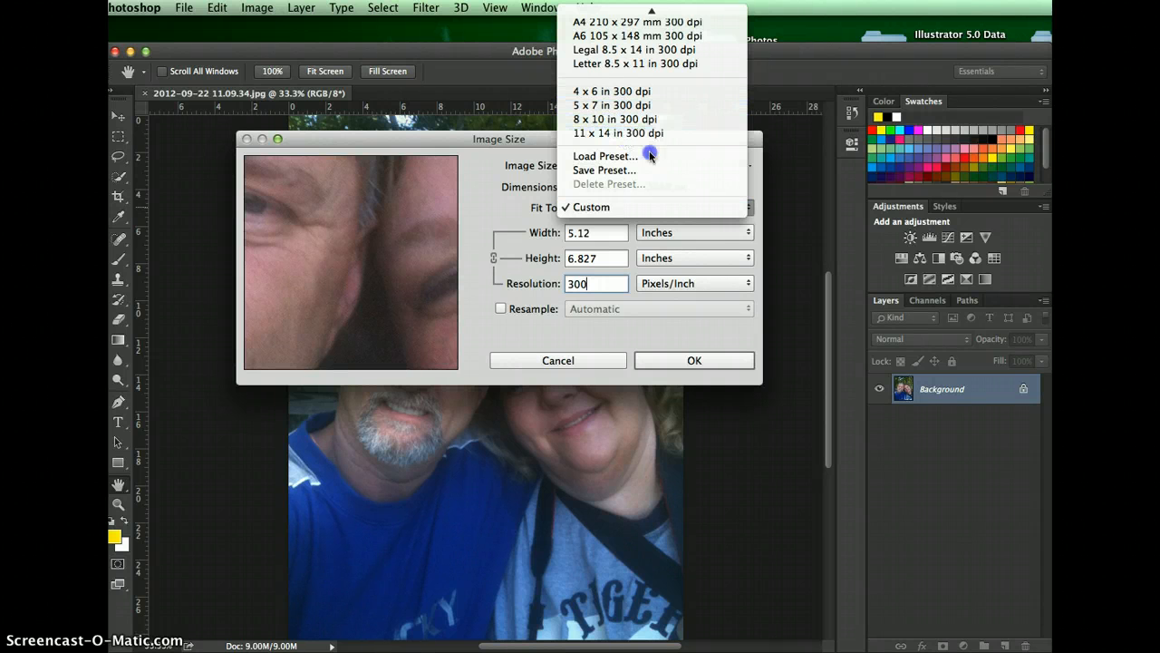
click(725, 335)
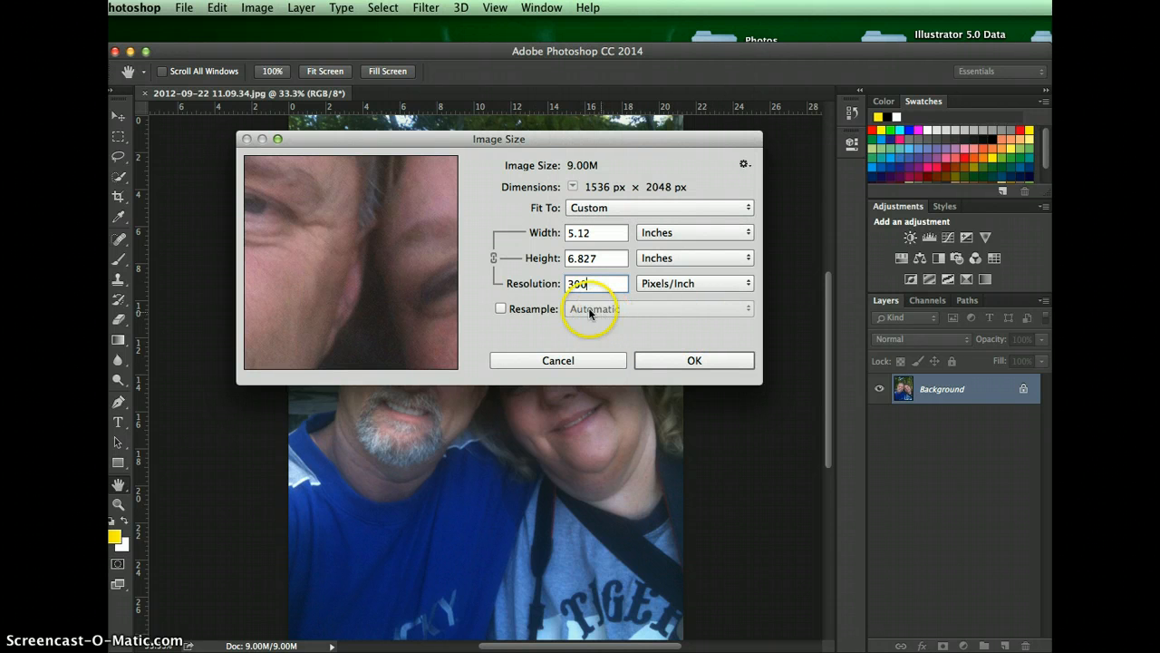
click(559, 360)
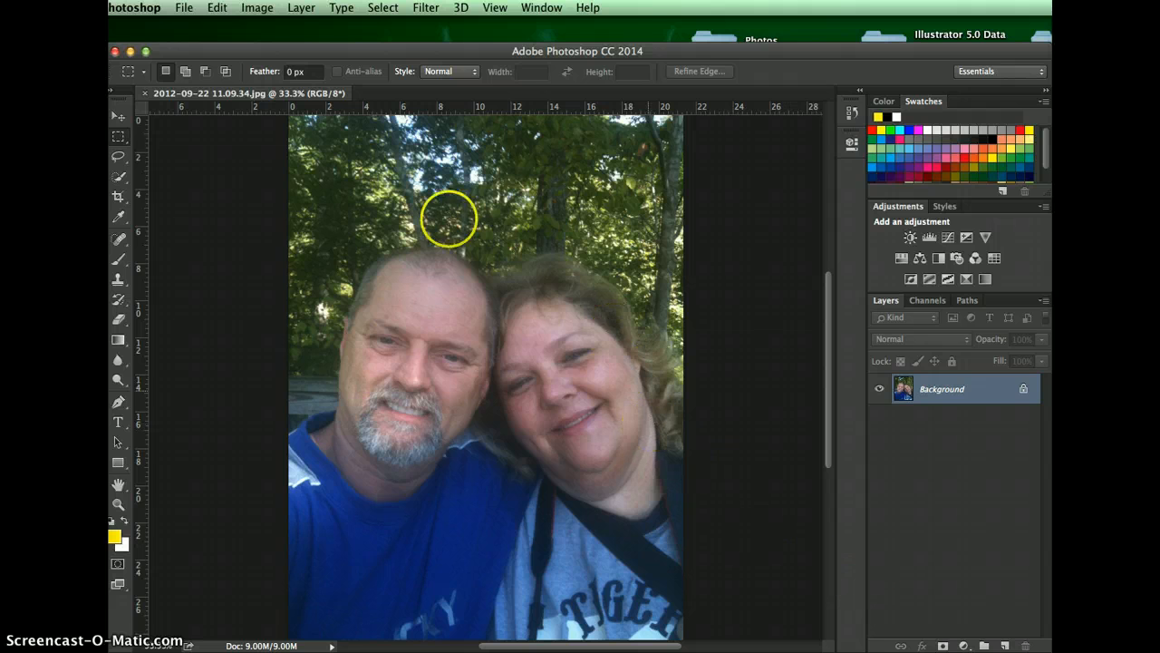
Step: Choose the Move tool and convert the locked Background into a regular layer with the default settings
click(116, 118)
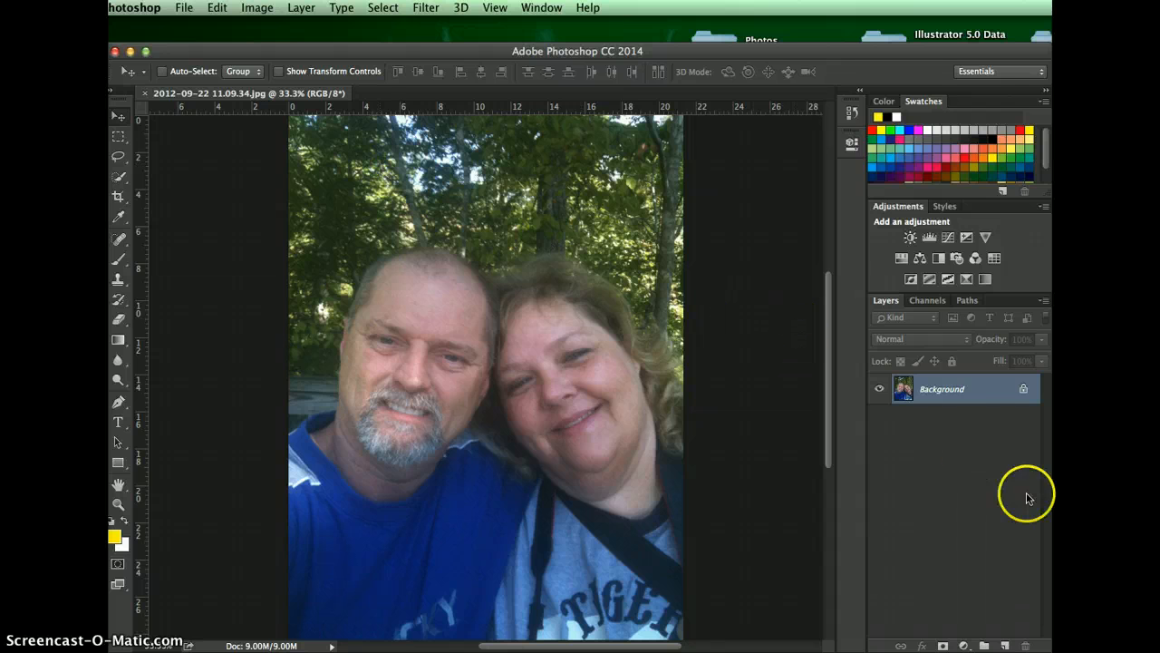
double_click(964, 388)
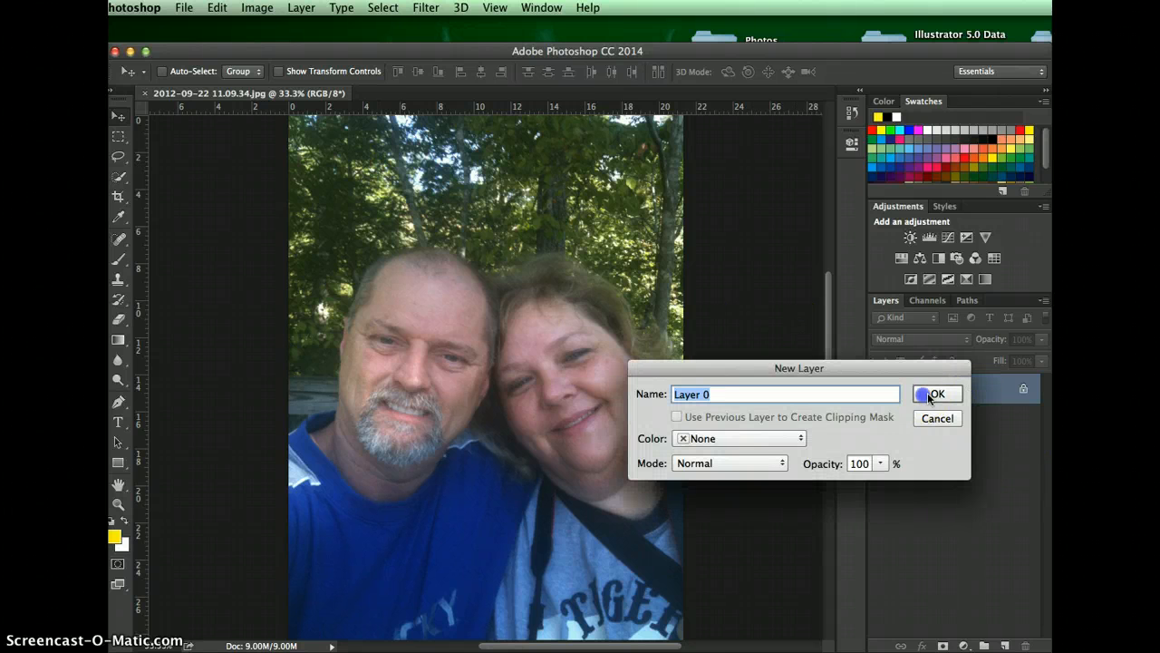
click(934, 399)
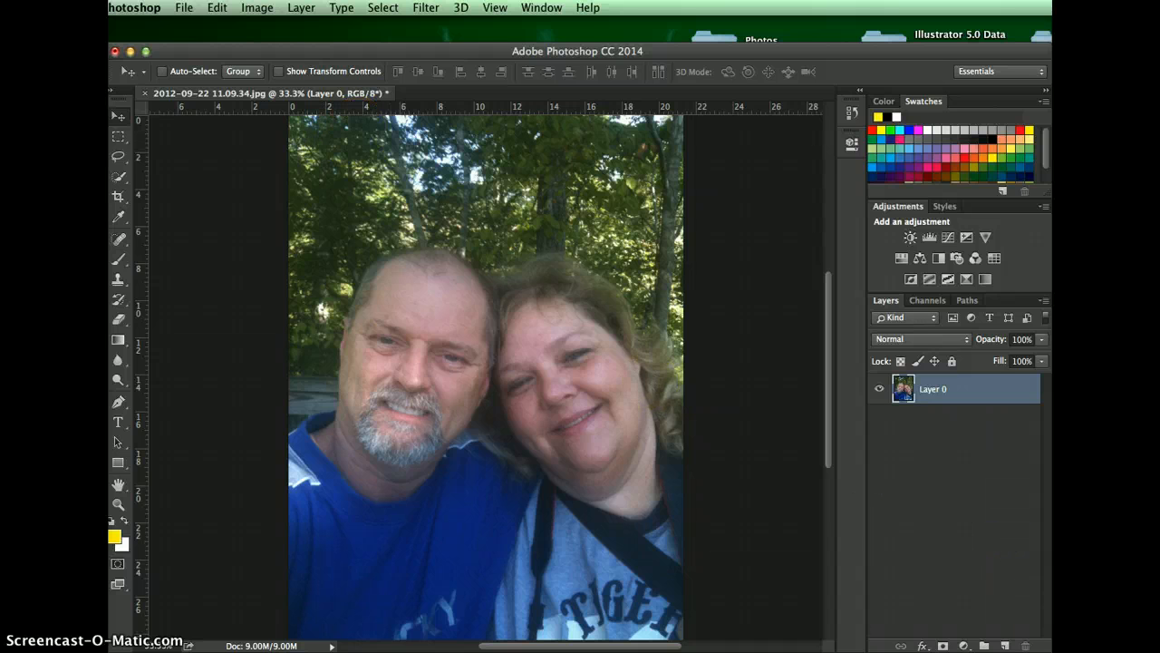
drag(1051, 648, 1062, 650)
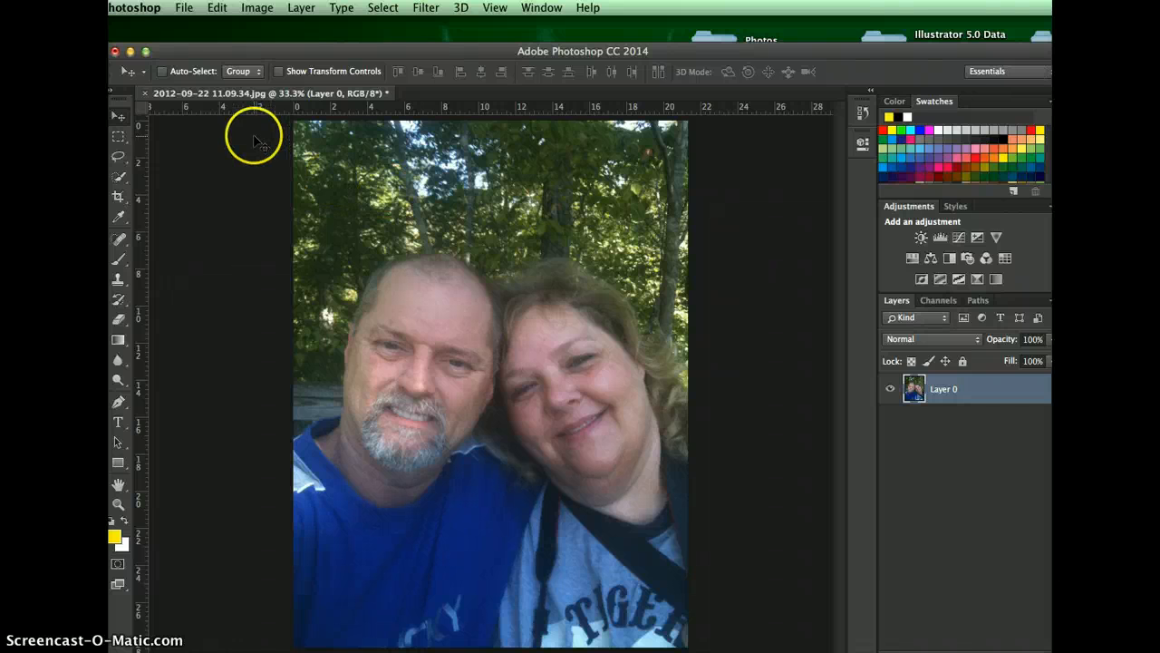
Step: View the photo layer's blending options, close them without changes, and show the transform controls for the Move tool
drag(272, 45, 275, 31)
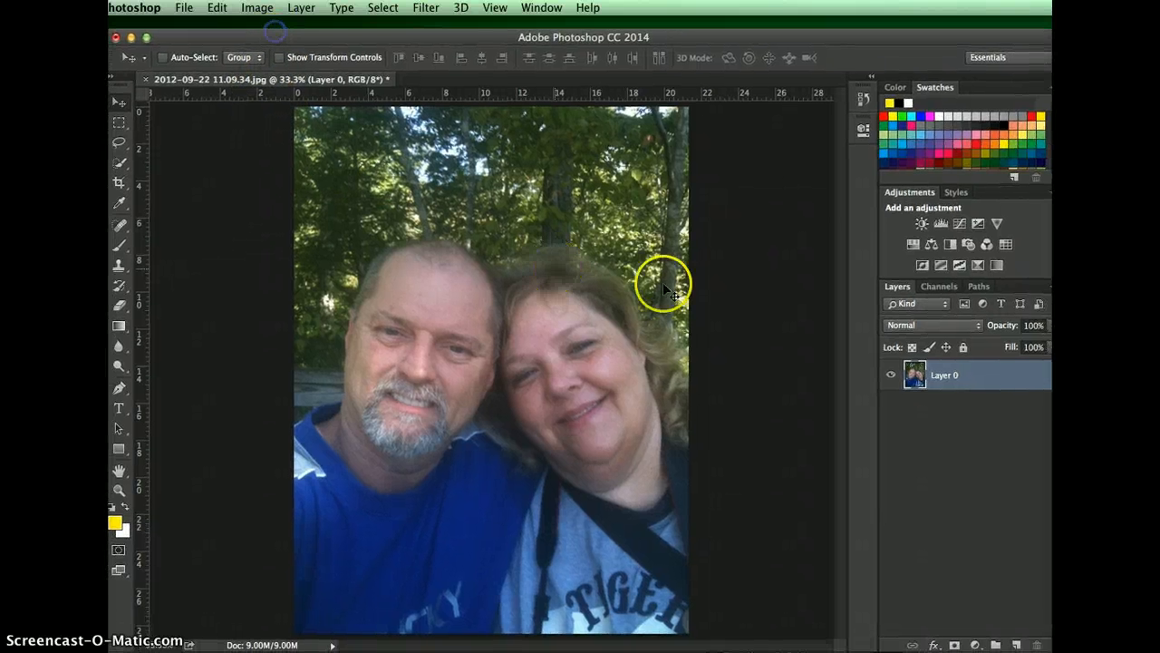
double_click(983, 386)
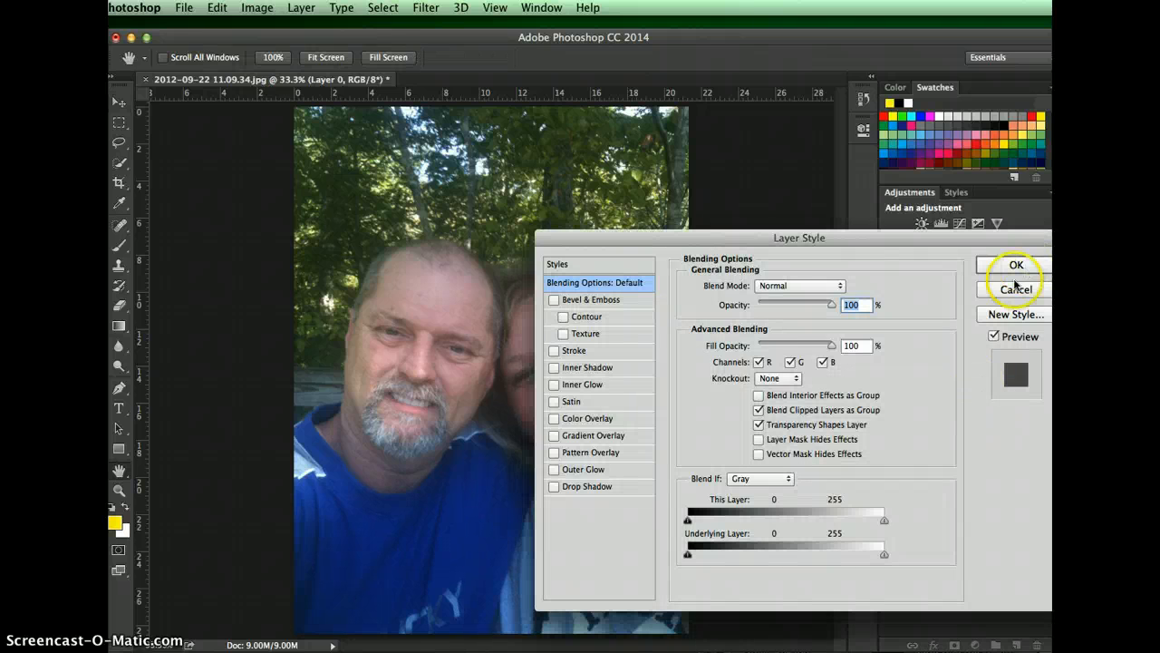
click(1015, 283)
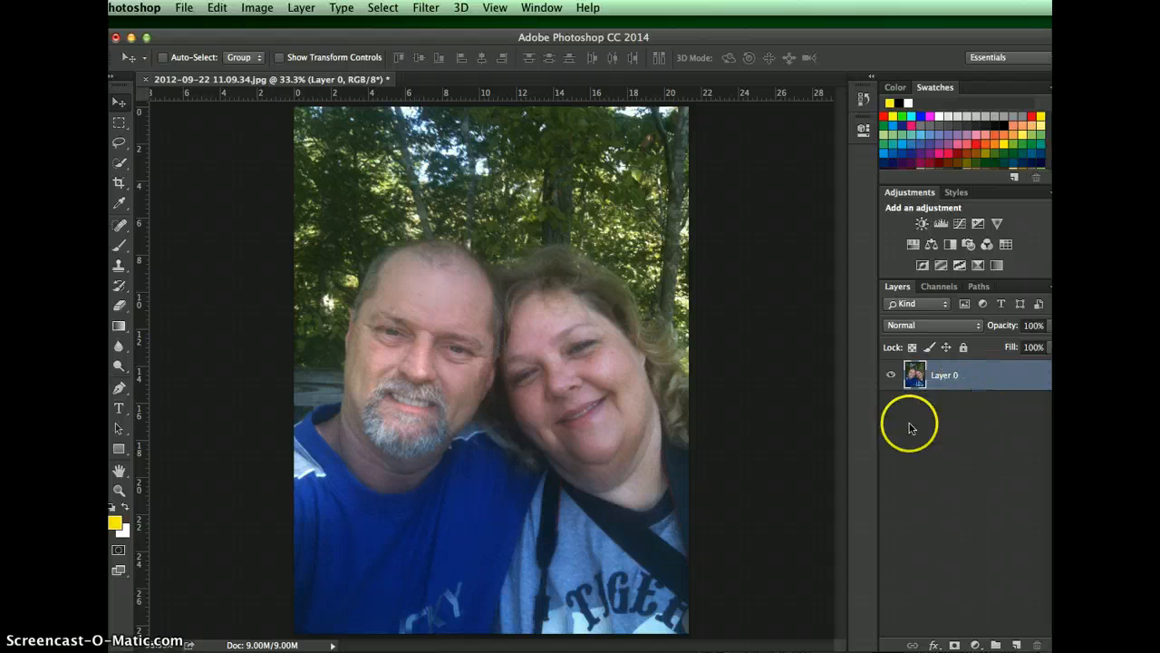
click(280, 58)
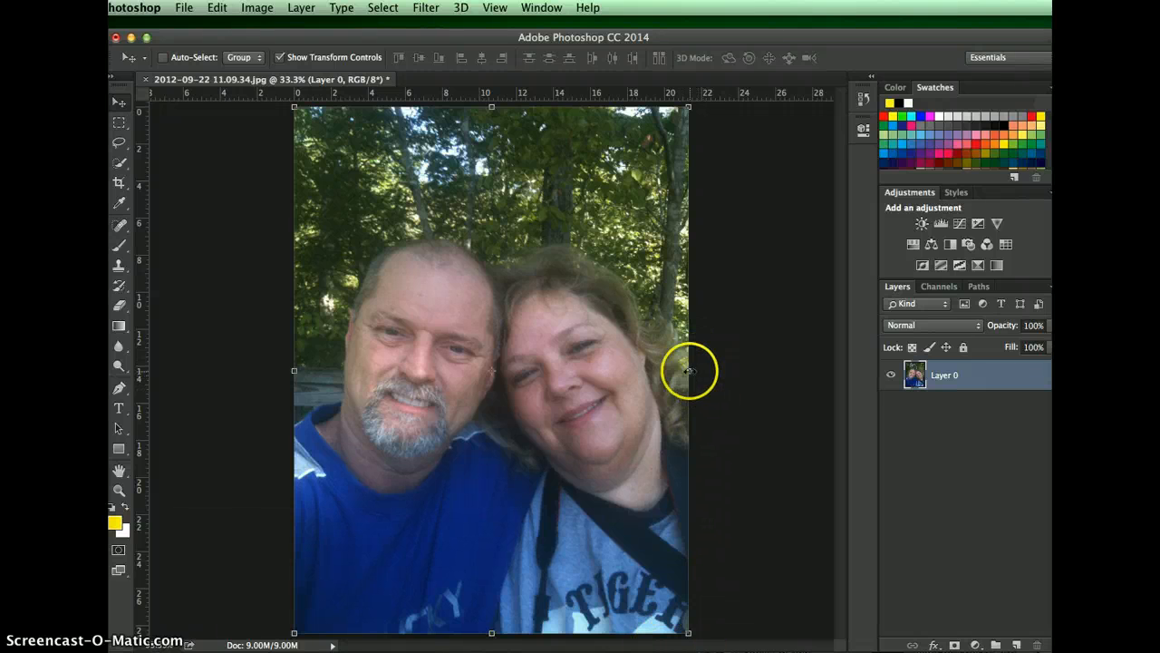
Step: Try distorting the photo layer to about 129% width and 70% height, check the history, and cancel the transform
drag(689, 369, 750, 373)
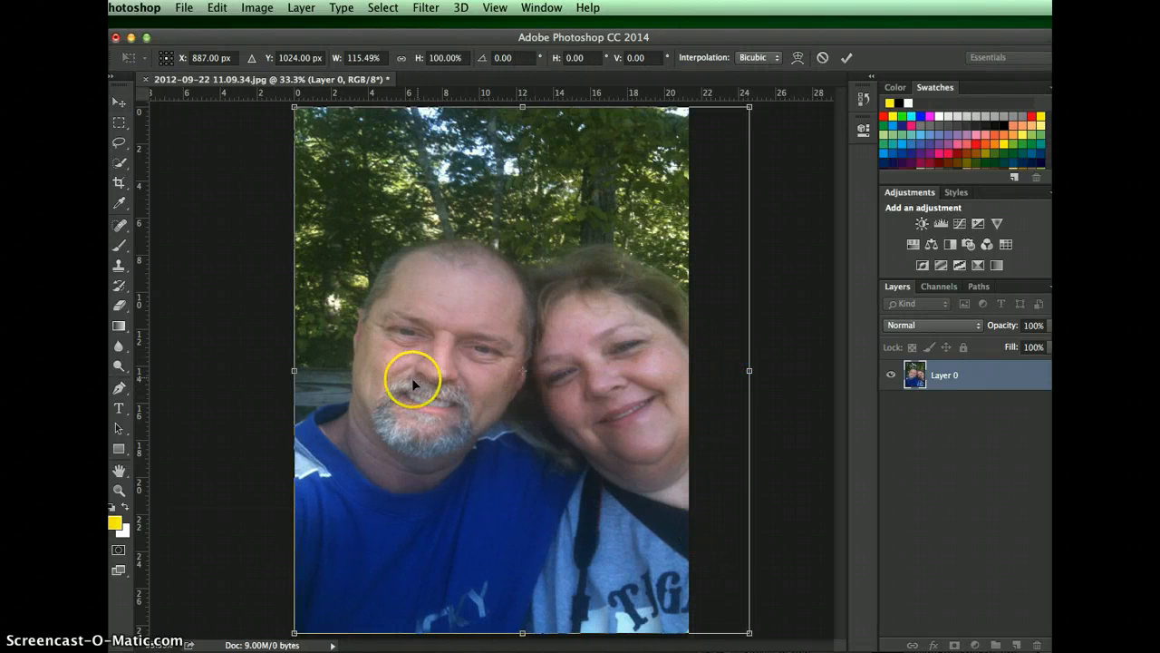
drag(287, 371, 241, 370)
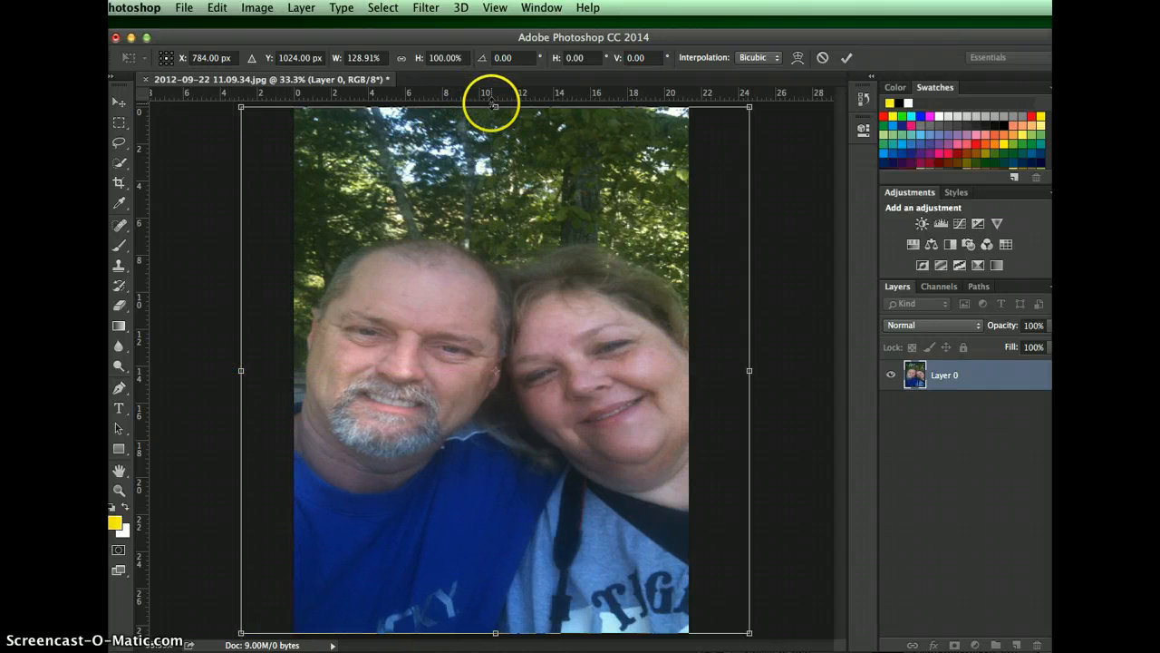
drag(495, 107, 496, 261)
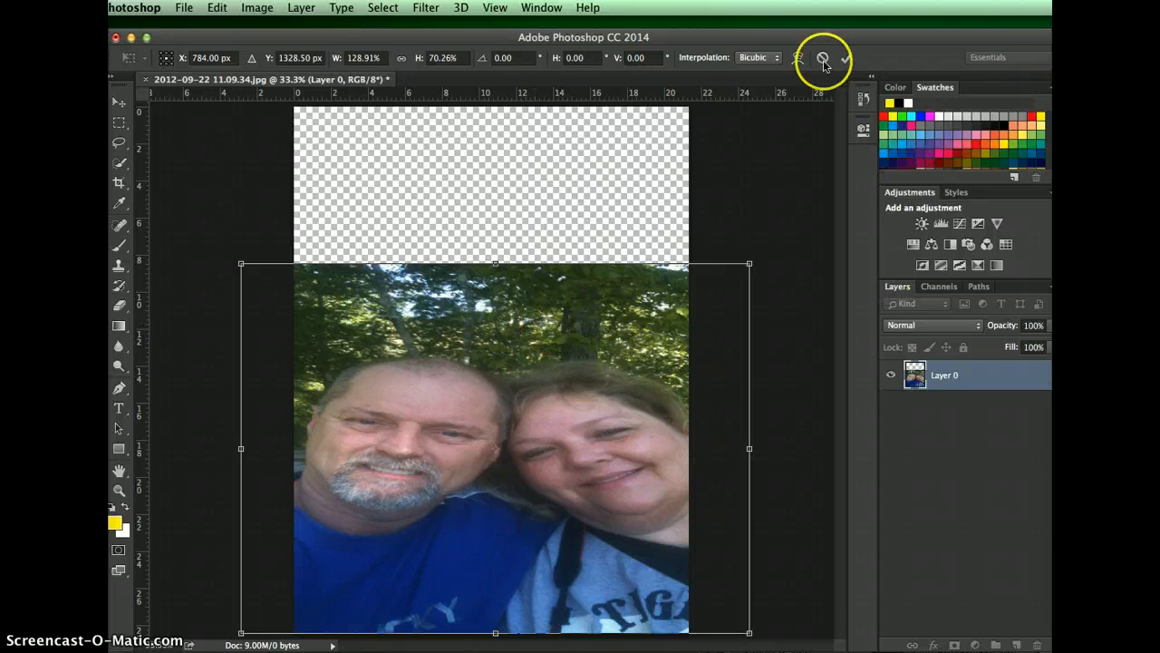
click(861, 101)
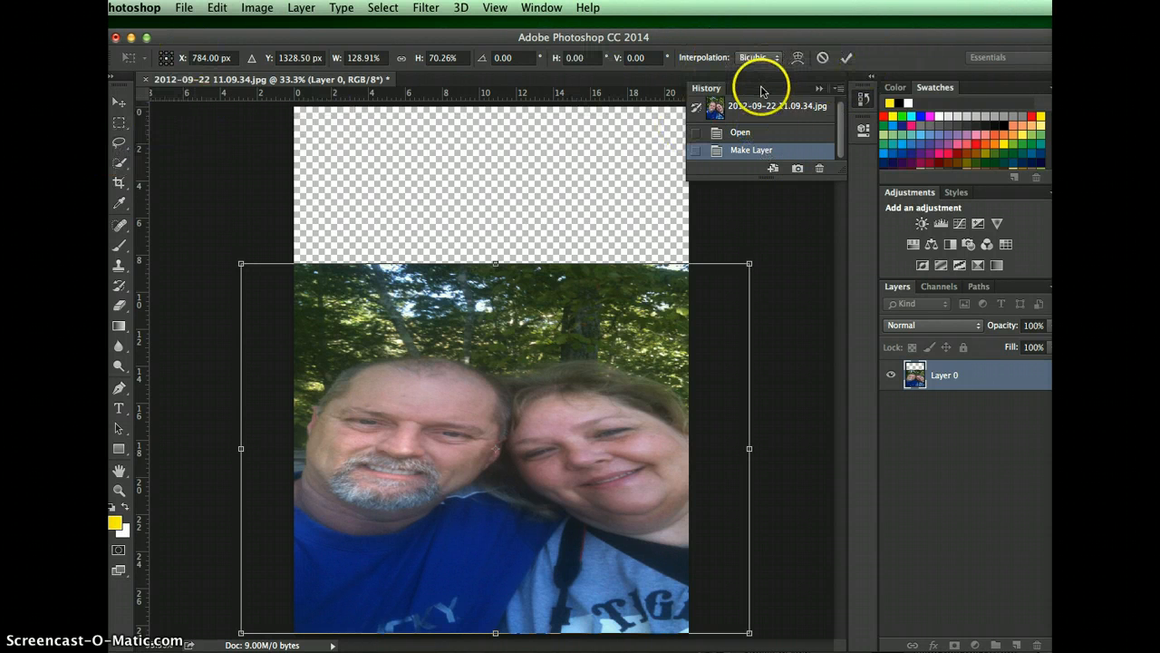
click(818, 88)
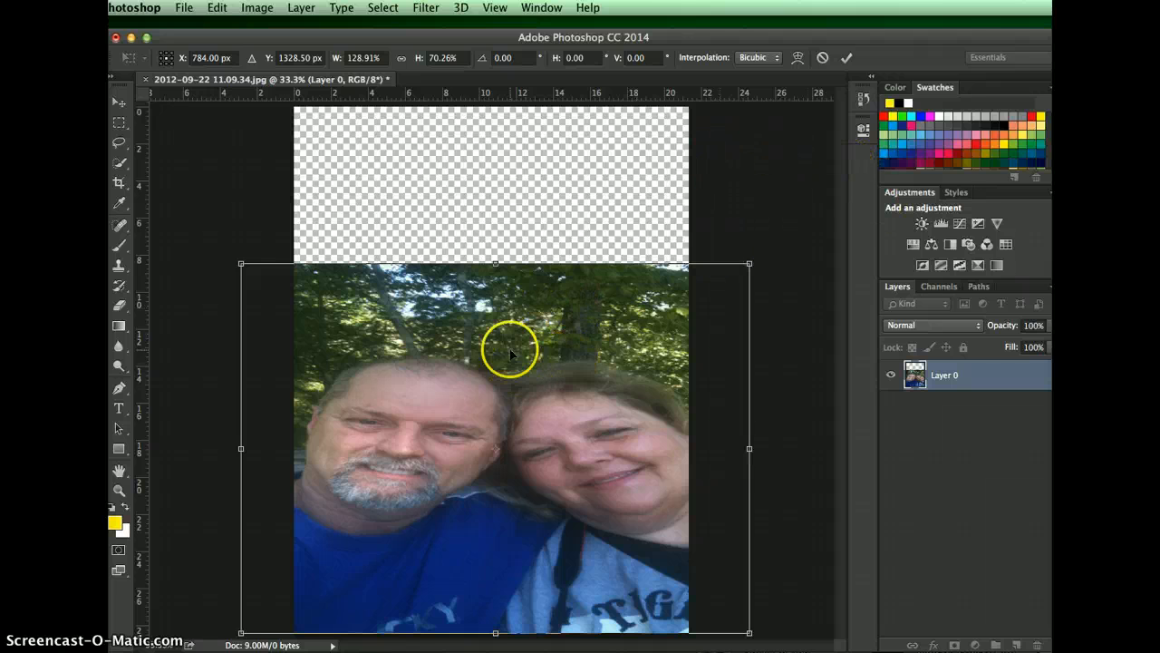
click(823, 58)
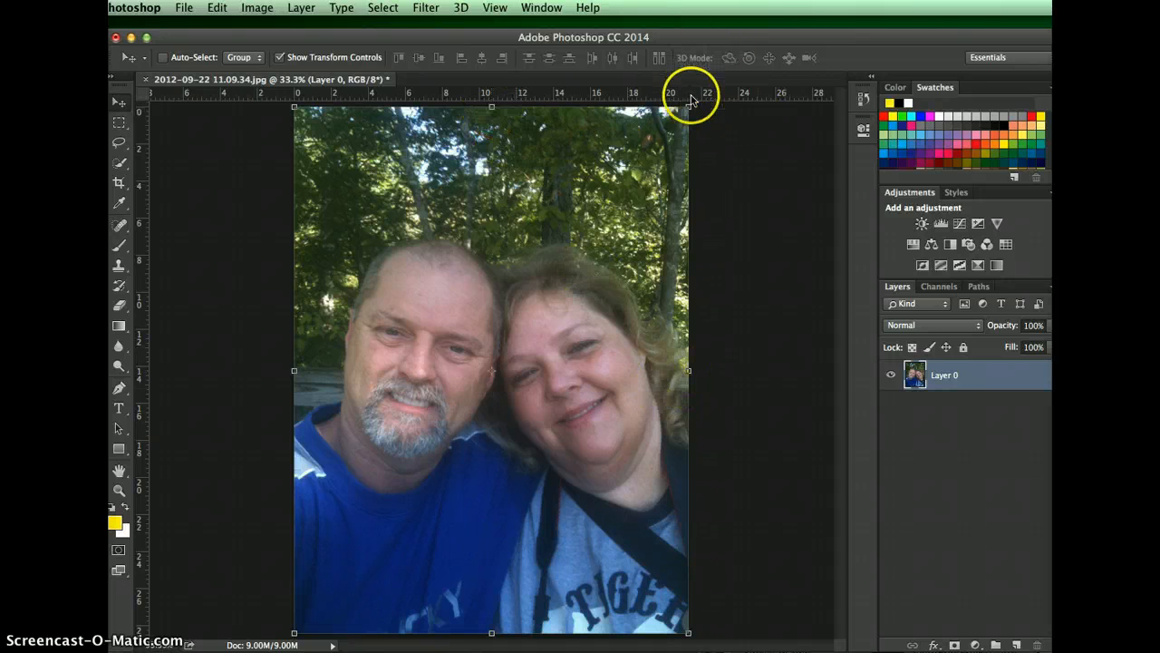
Step: Scale the photo layer proportionally from its upper-right corner, down to about 63% and up to about 111%, and apply the transform
drag(689, 107, 527, 273)
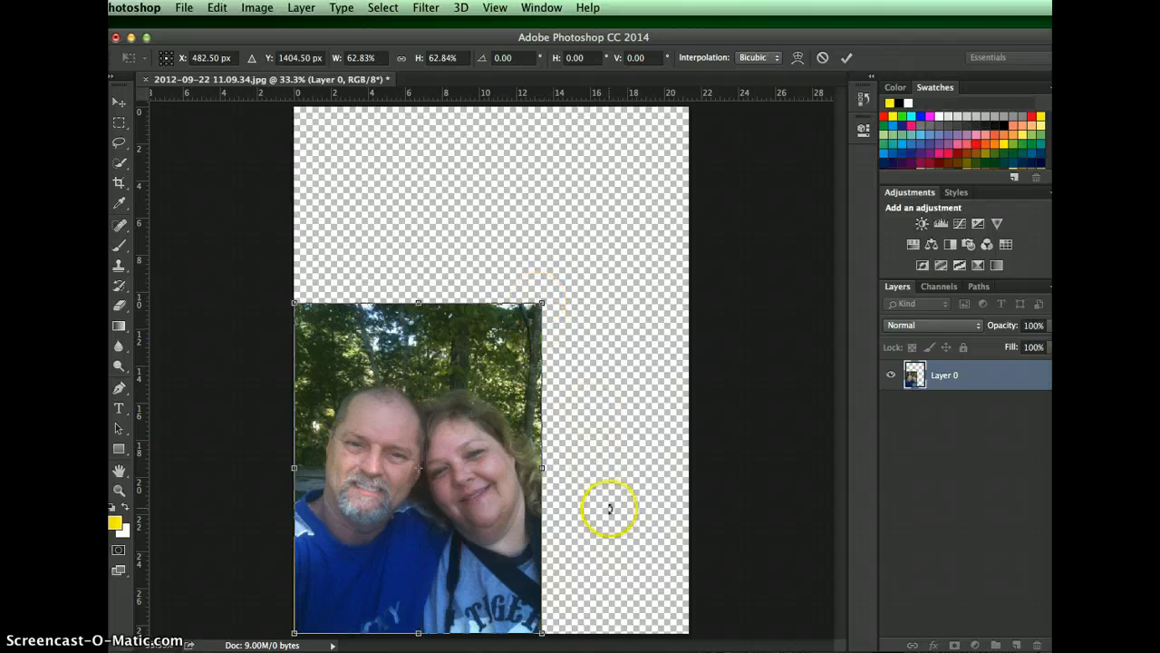
drag(543, 304, 764, 76)
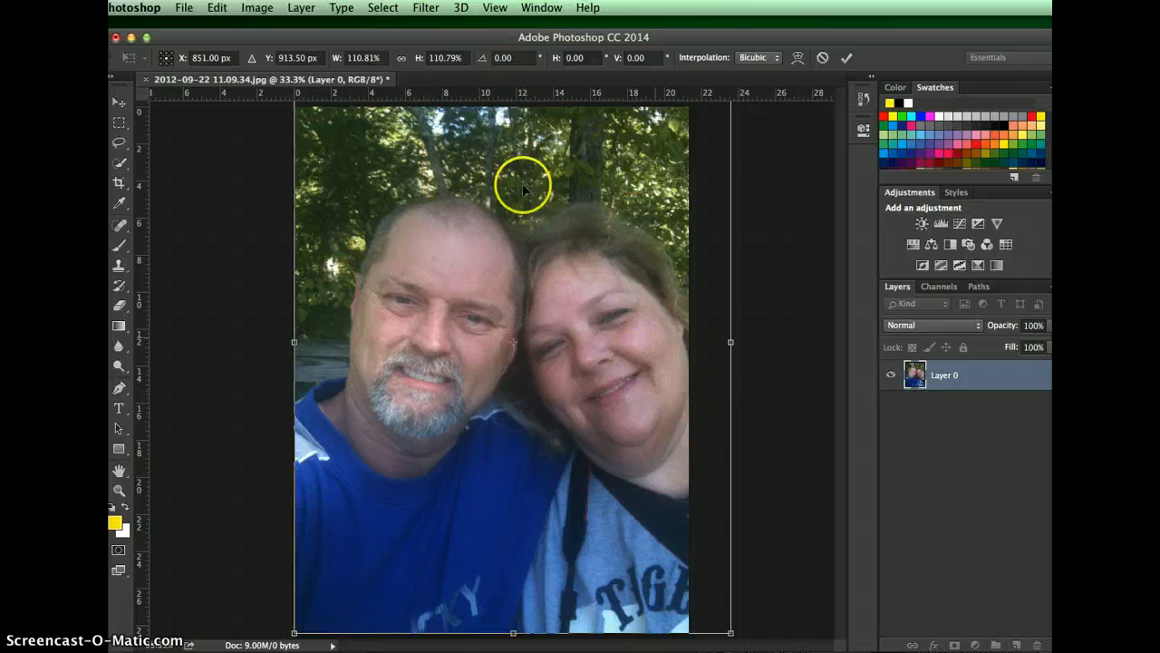
double_click(471, 256)
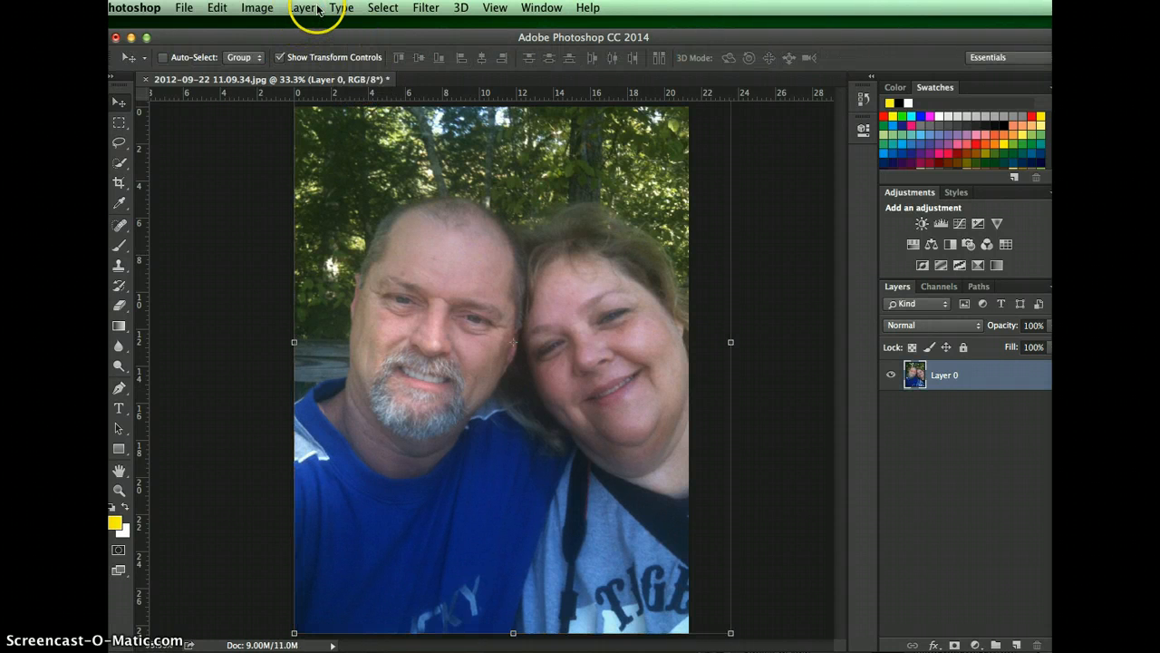
Step: Review the Canvas Size settings for the image and accept them without changing any values
click(267, 10)
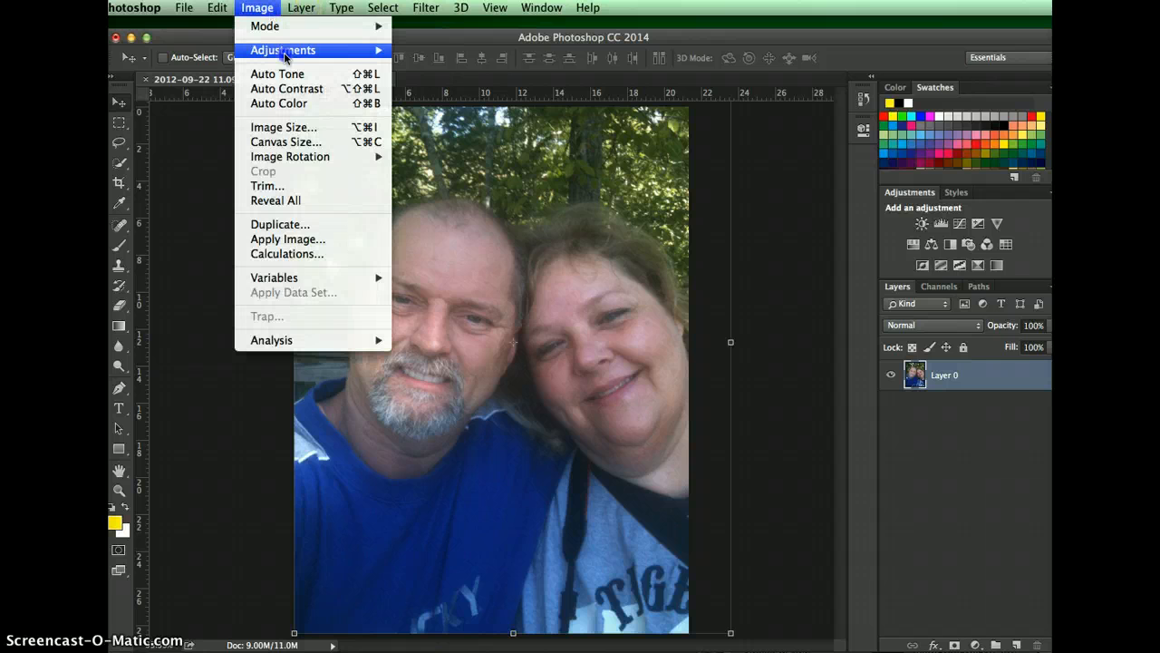
click(299, 142)
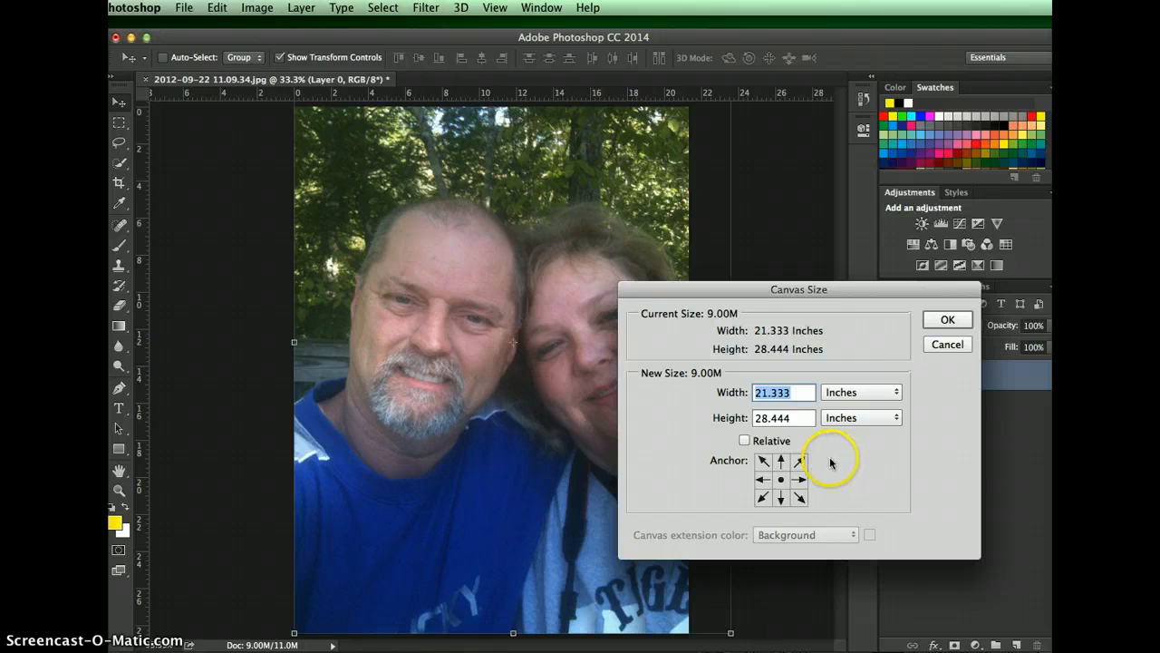
click(948, 321)
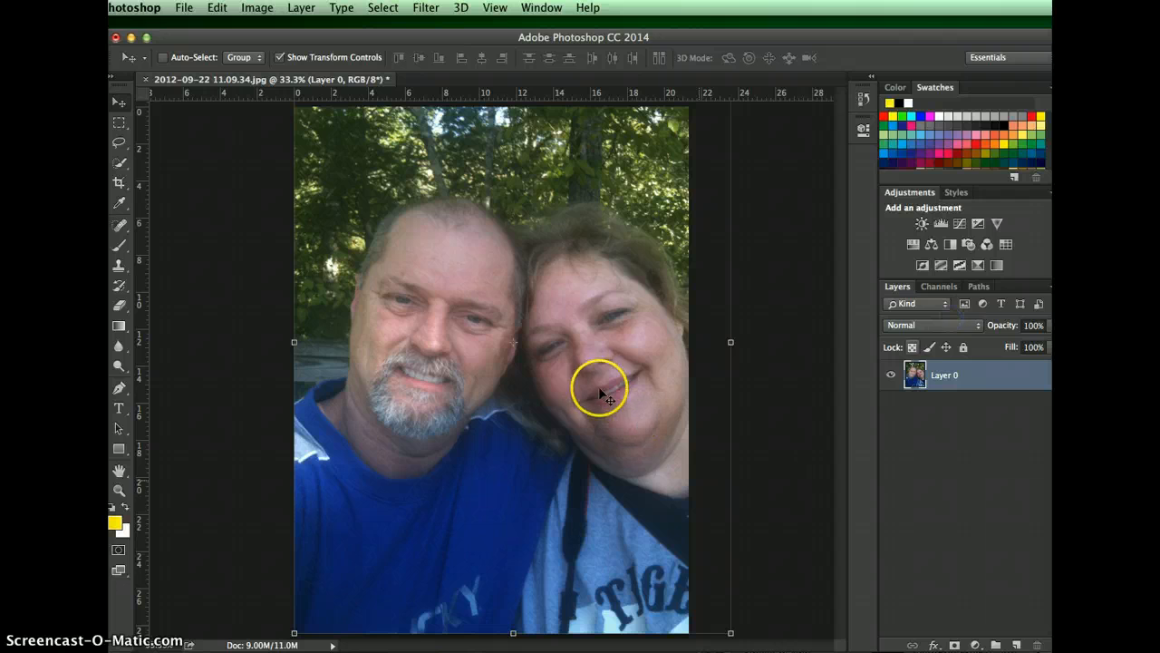